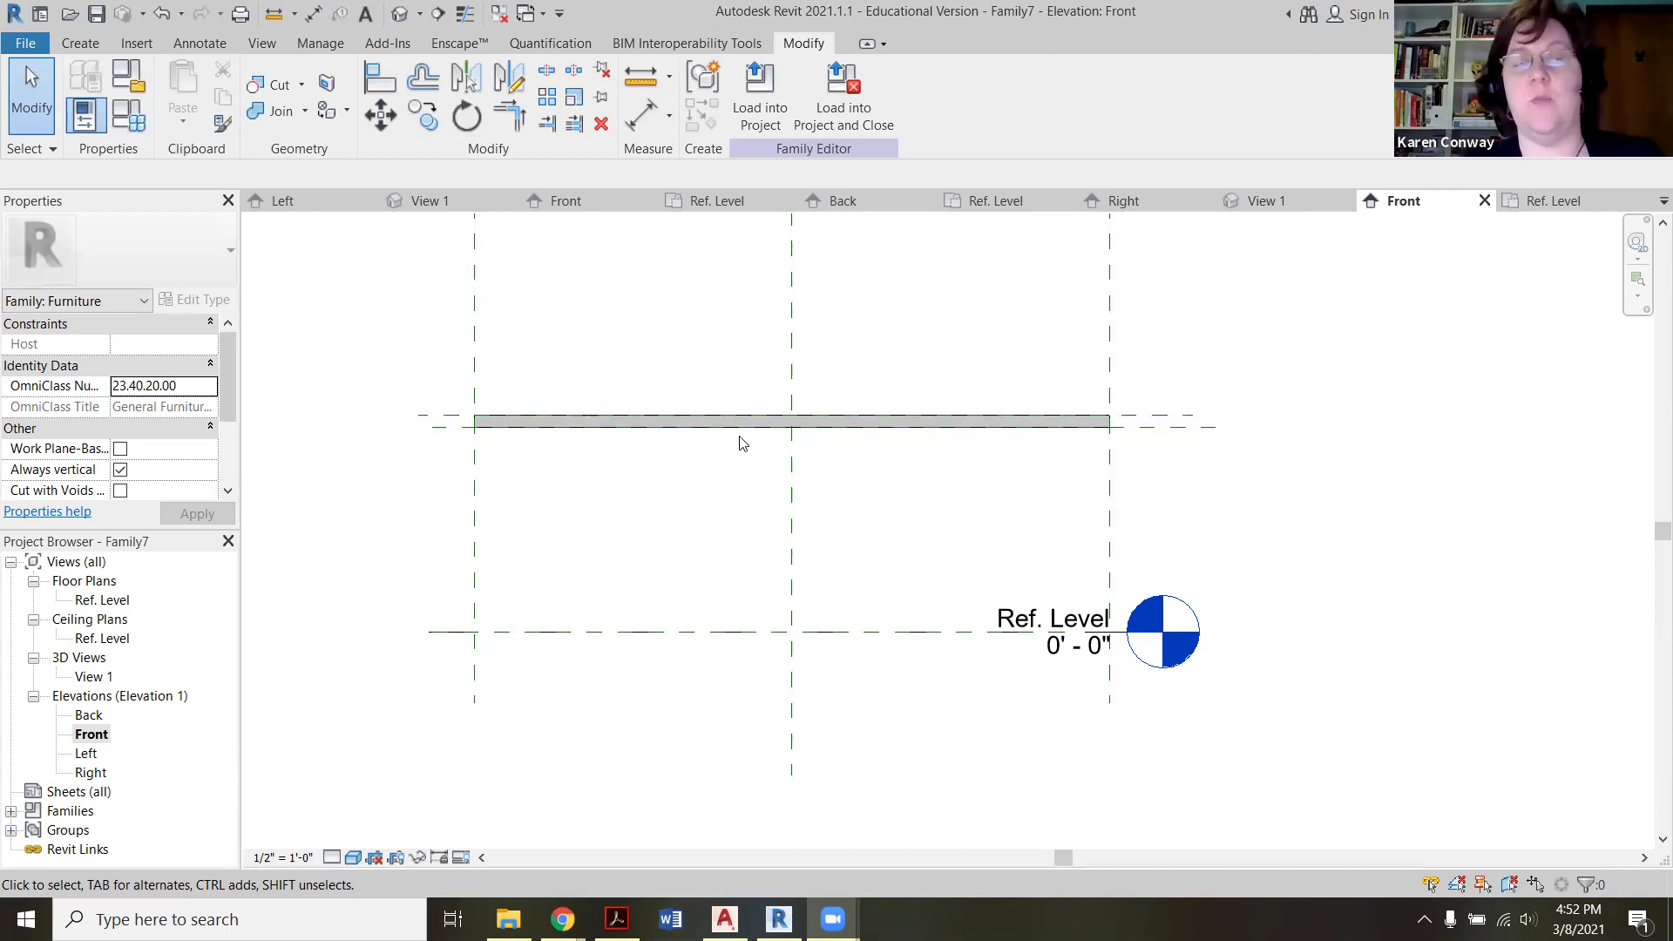
# Step: Dimension the slab from Top of Table to its underside plane (0'-2") and lock it
pyautogui.click(212, 44)
pyautogui.click(90, 96)
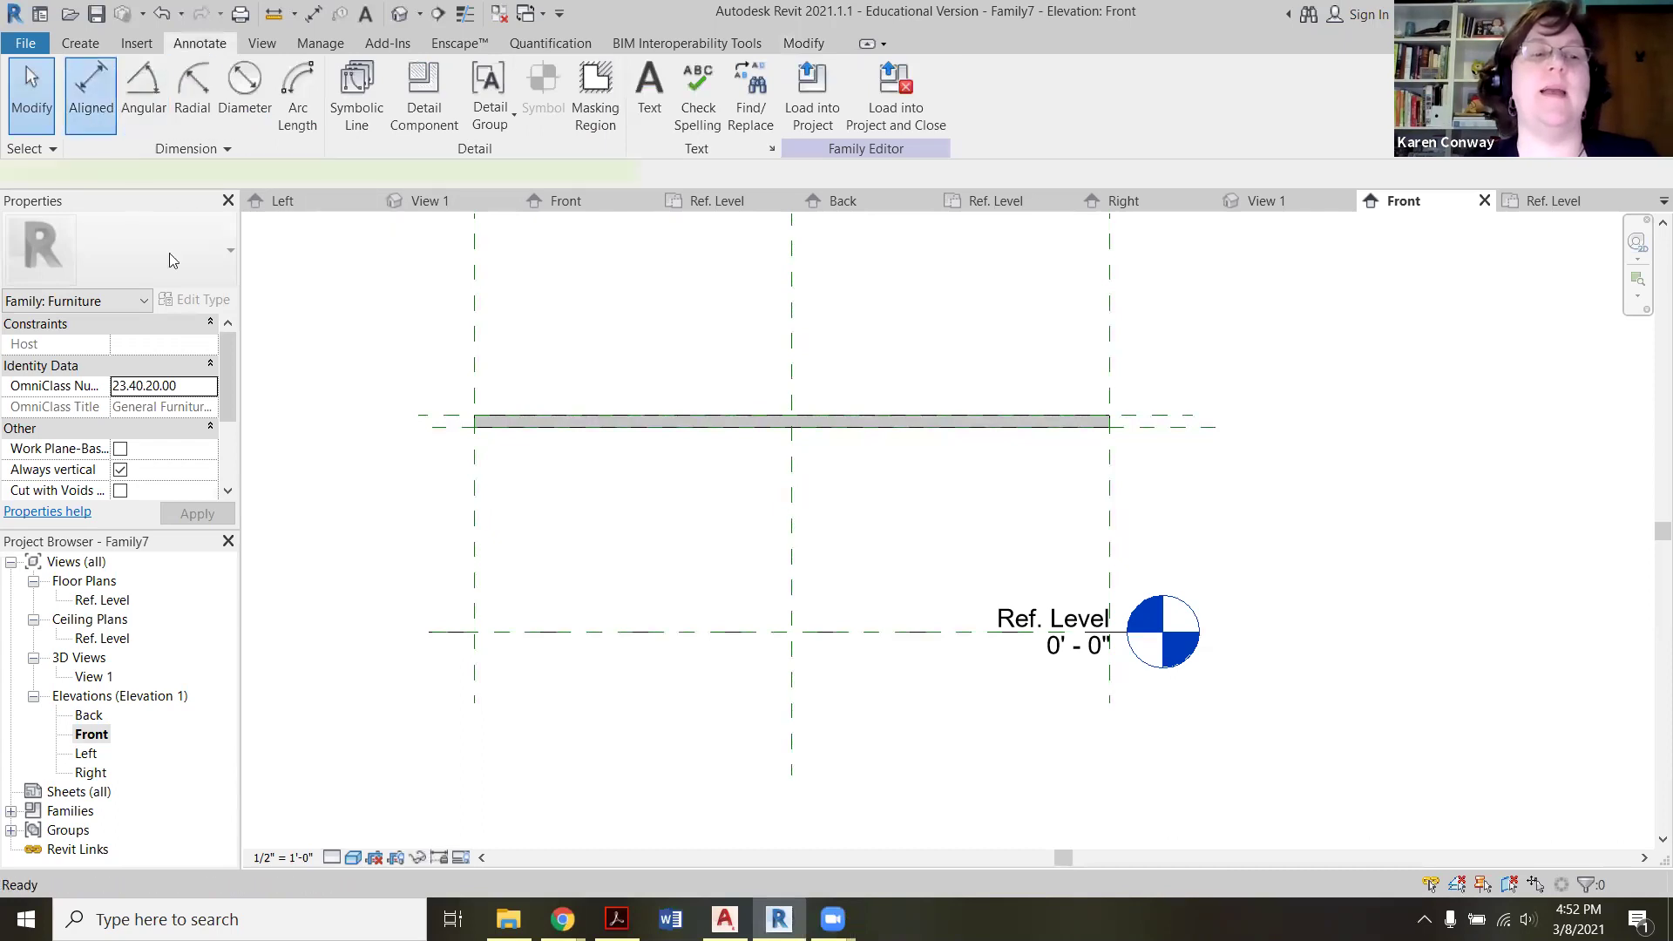
pyautogui.scroll(3, 314, 447)
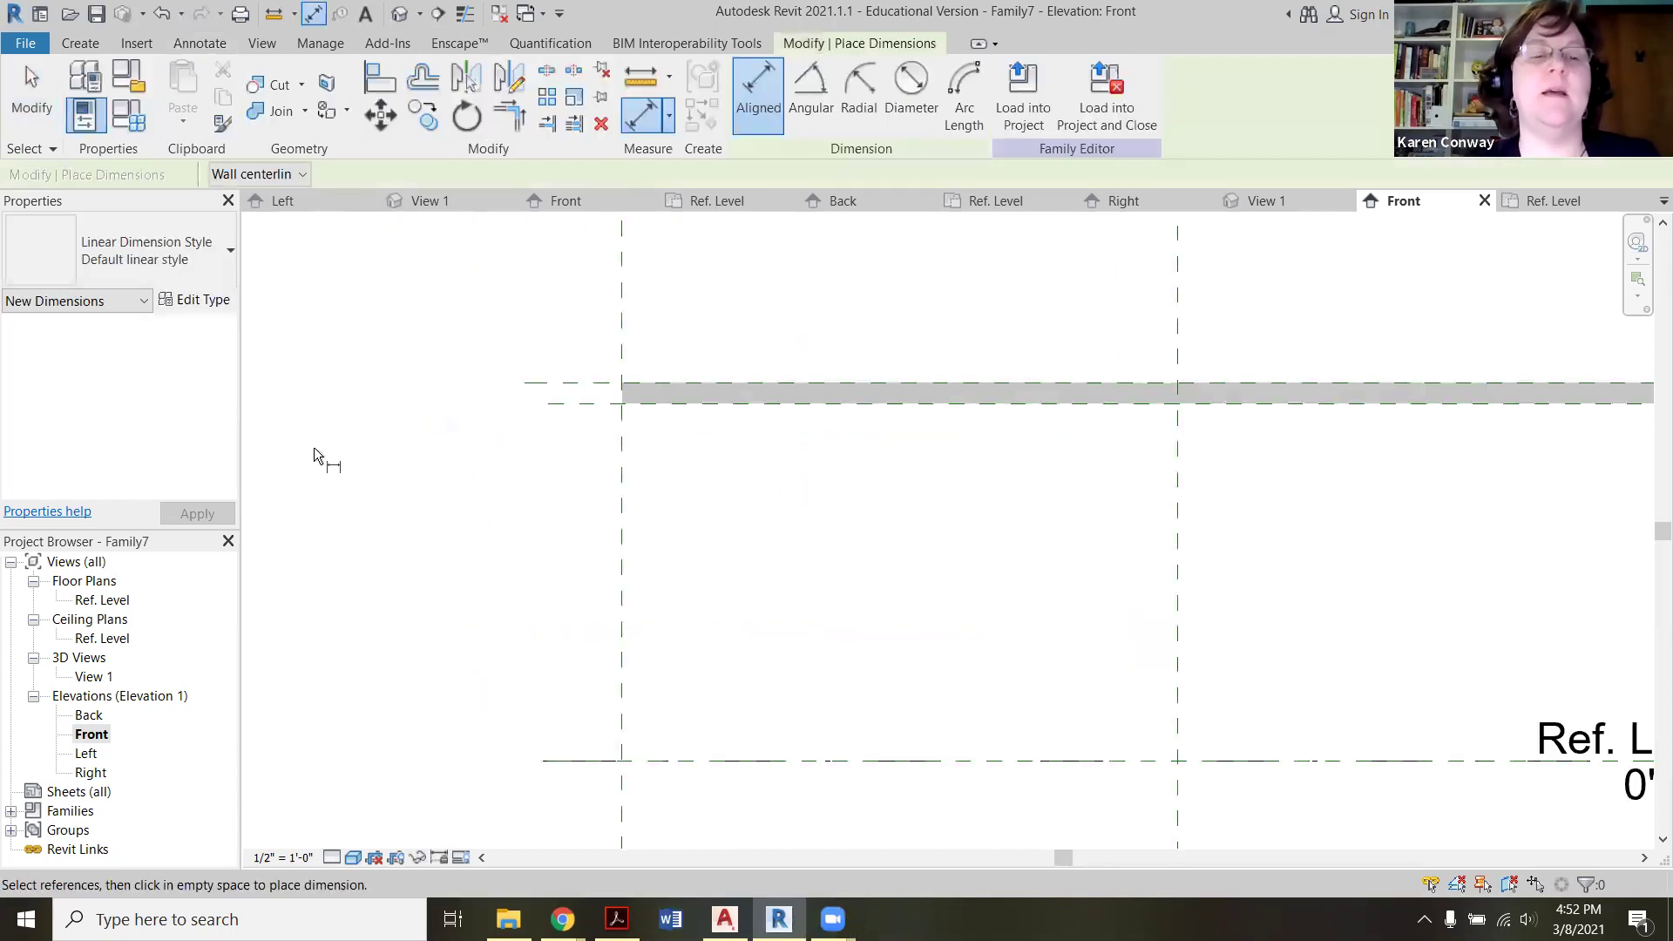
pyautogui.click(599, 384)
pyautogui.click(599, 417)
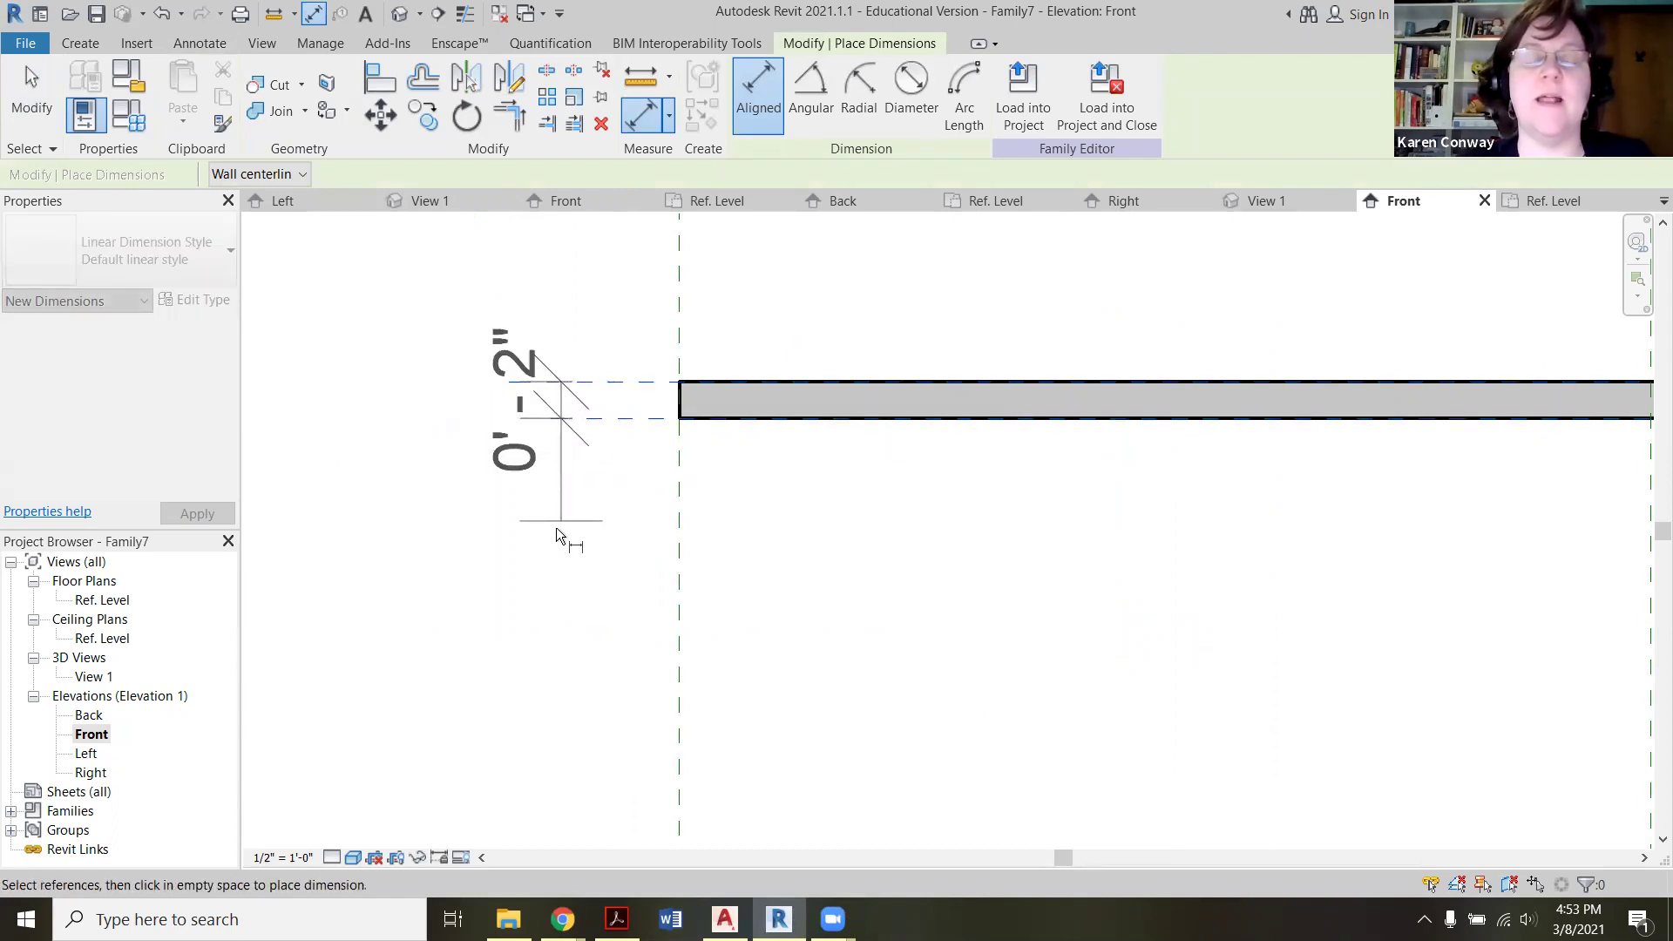
pyautogui.click(551, 646)
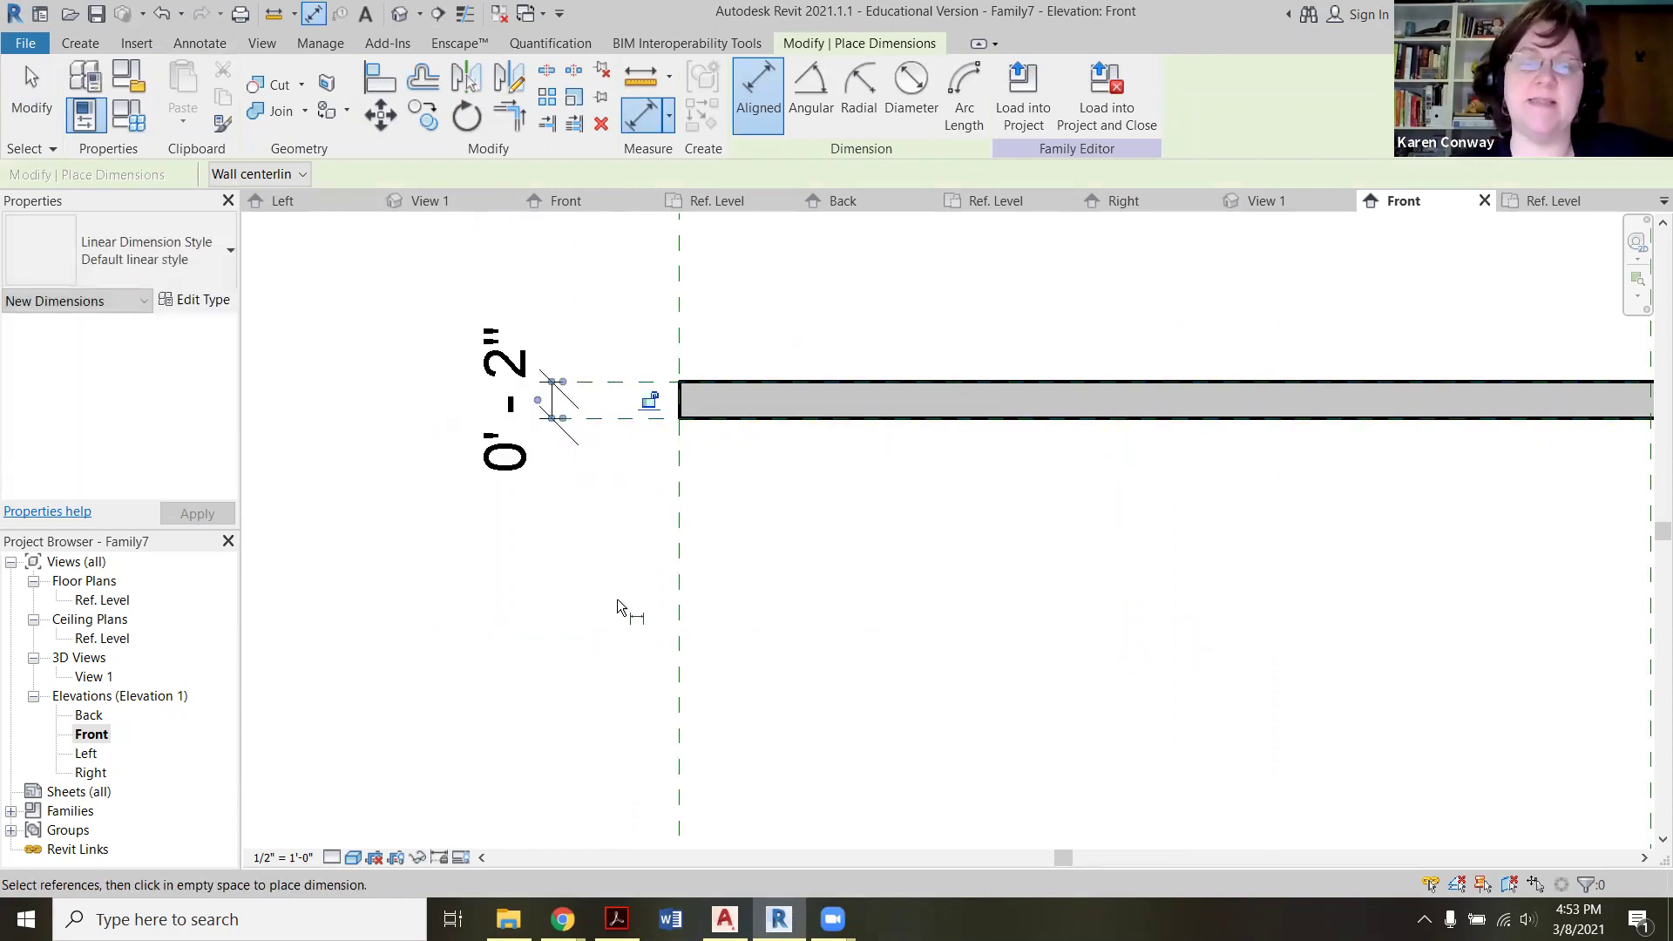
pyautogui.click(650, 403)
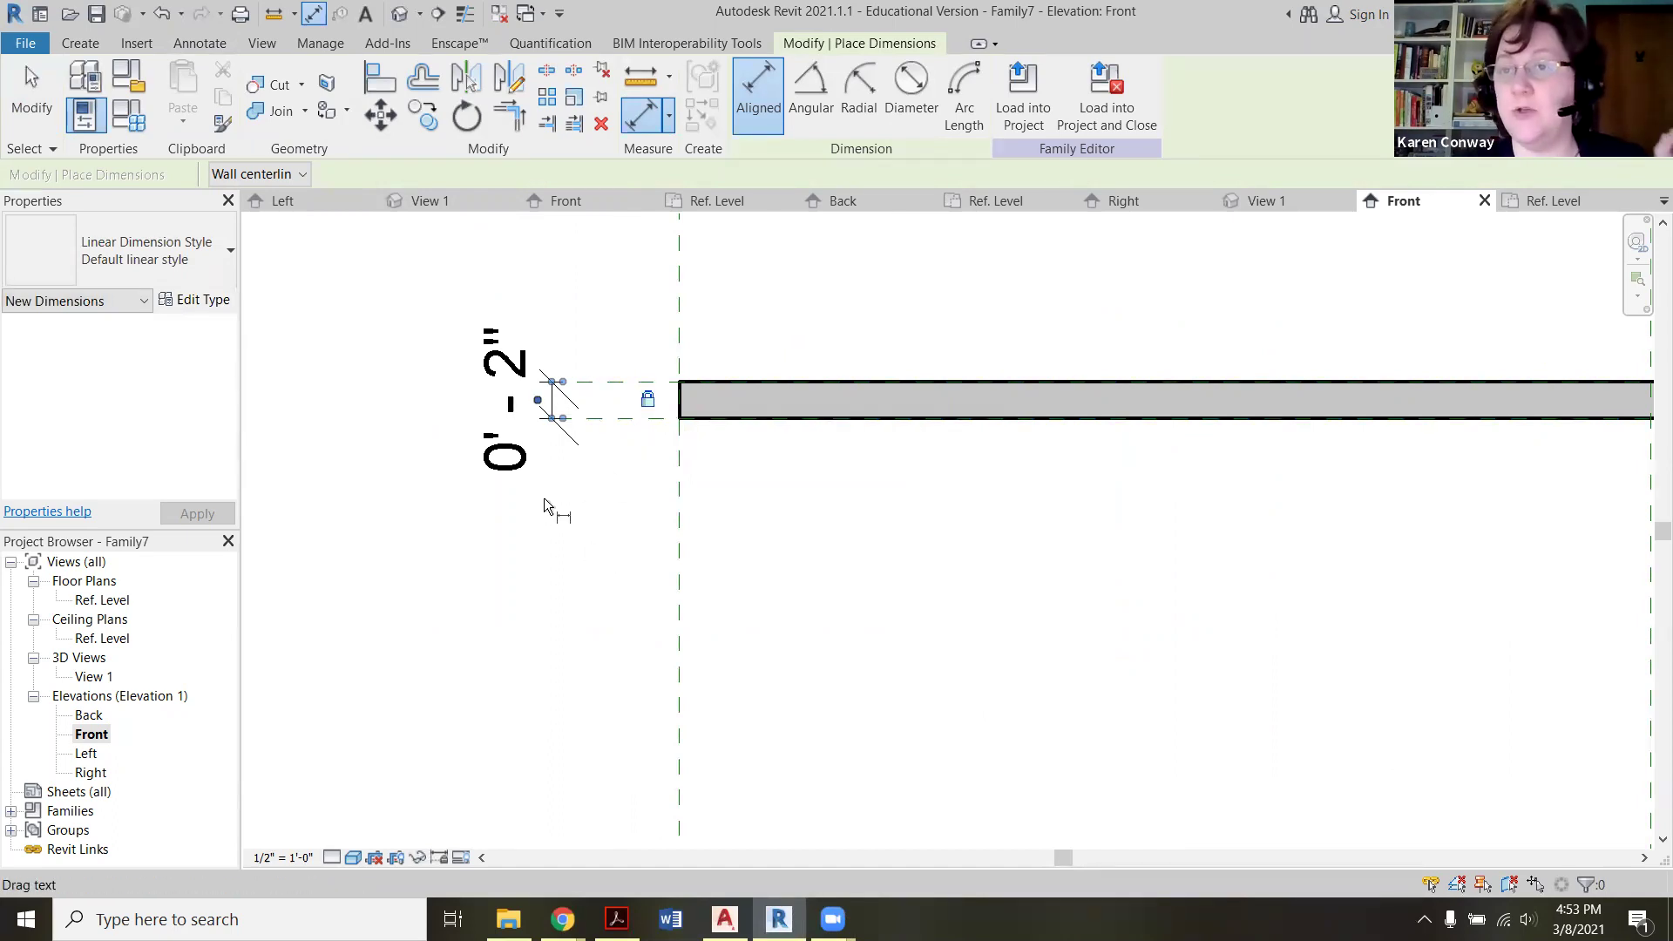
pyautogui.scroll(-2, 466, 425)
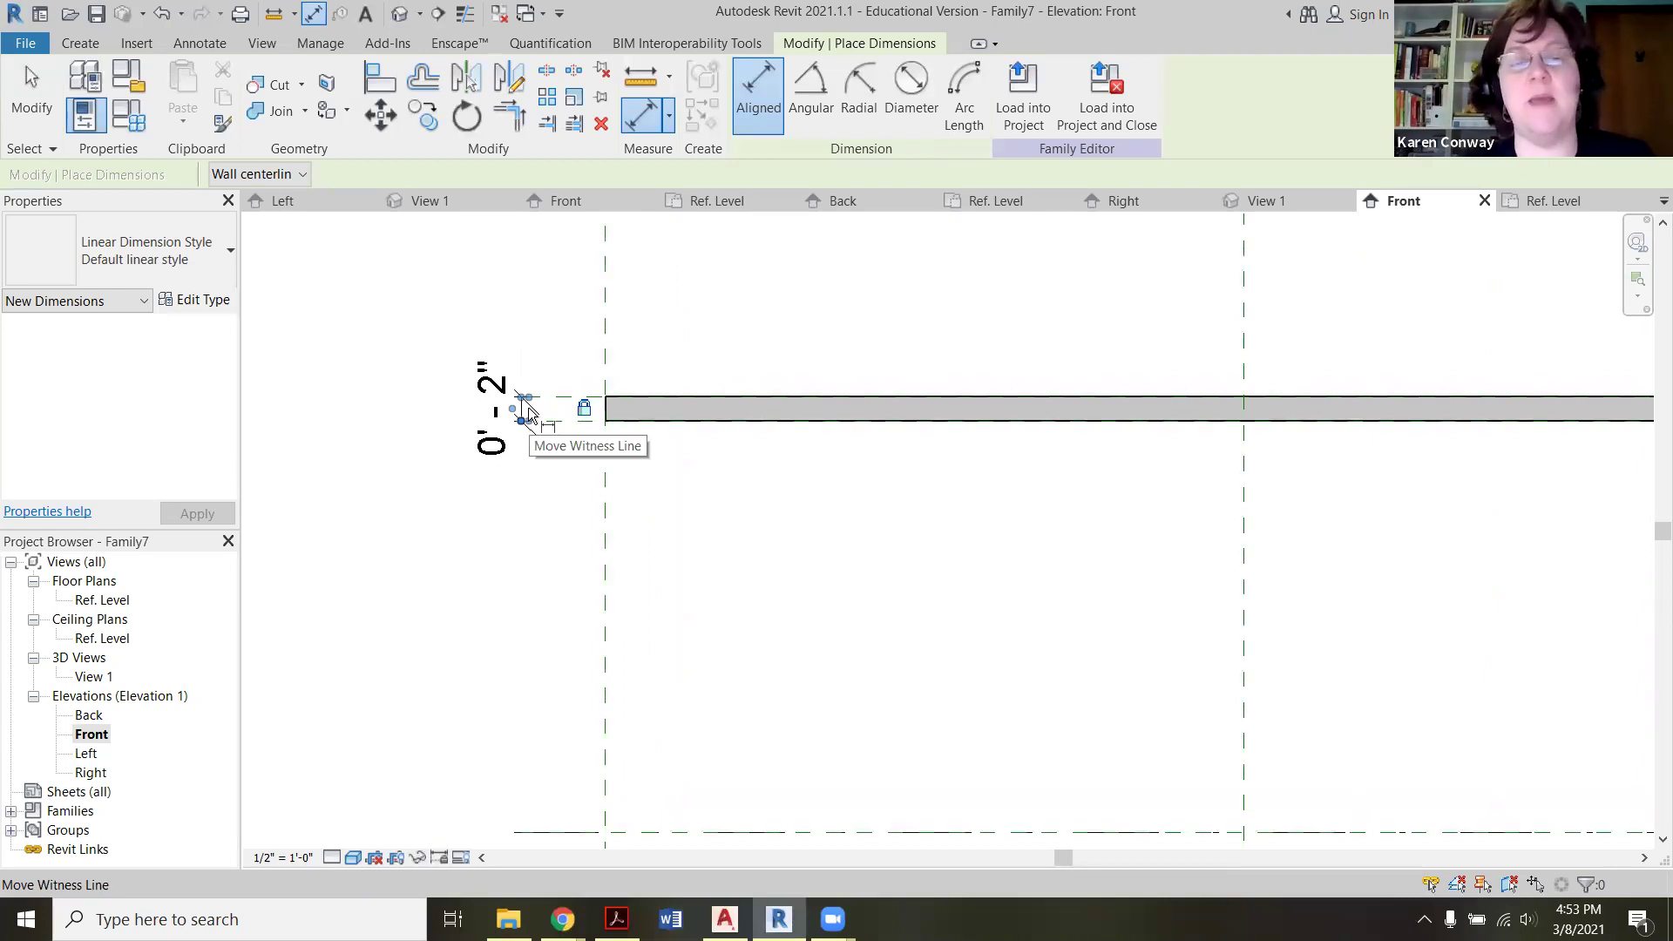
pyautogui.scroll(-2, 536, 420)
pyautogui.scroll(2, 570, 509)
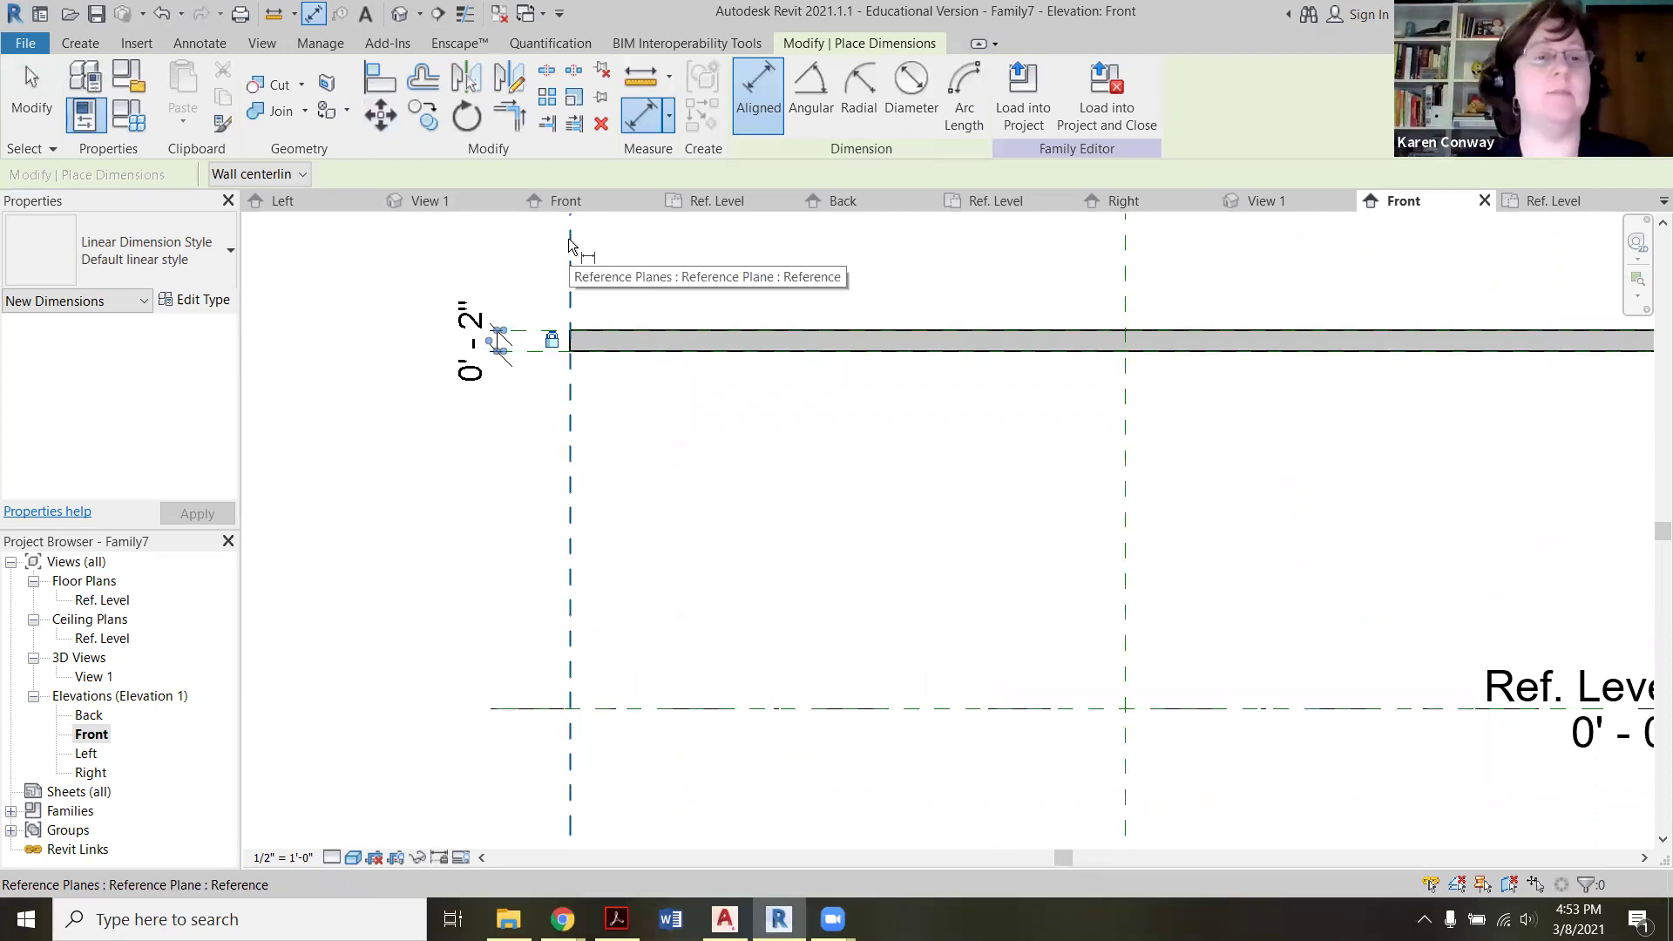
pyautogui.click(194, 46)
pyautogui.click(91, 96)
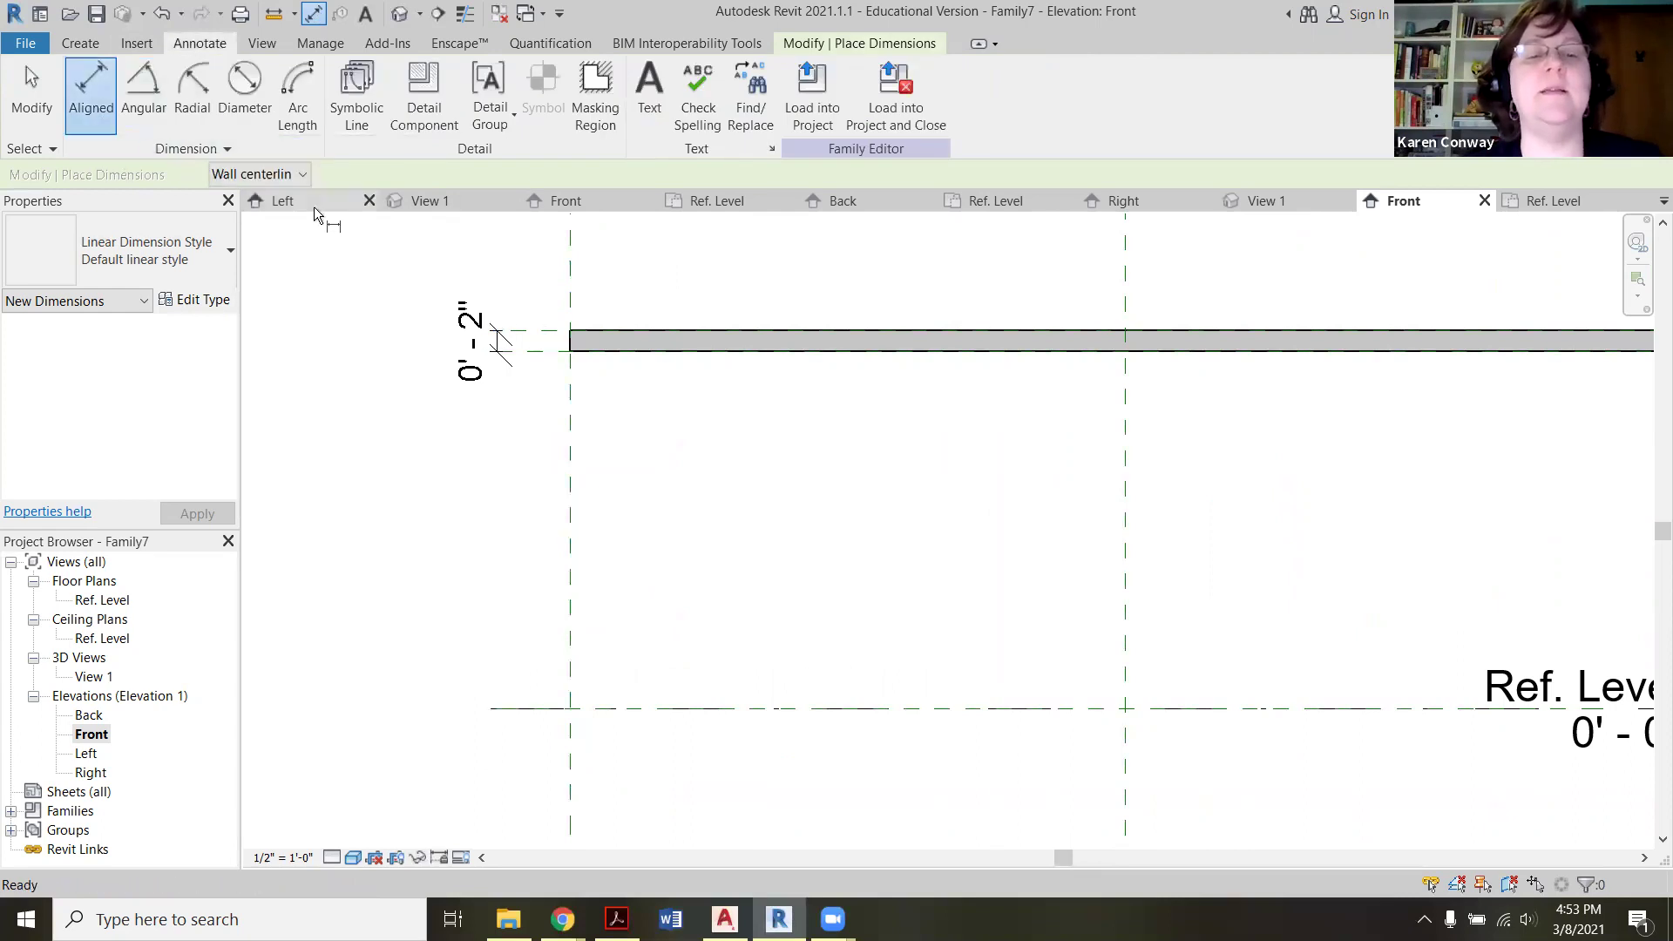
pyautogui.click(538, 333)
pyautogui.click(530, 708)
pyautogui.click(371, 646)
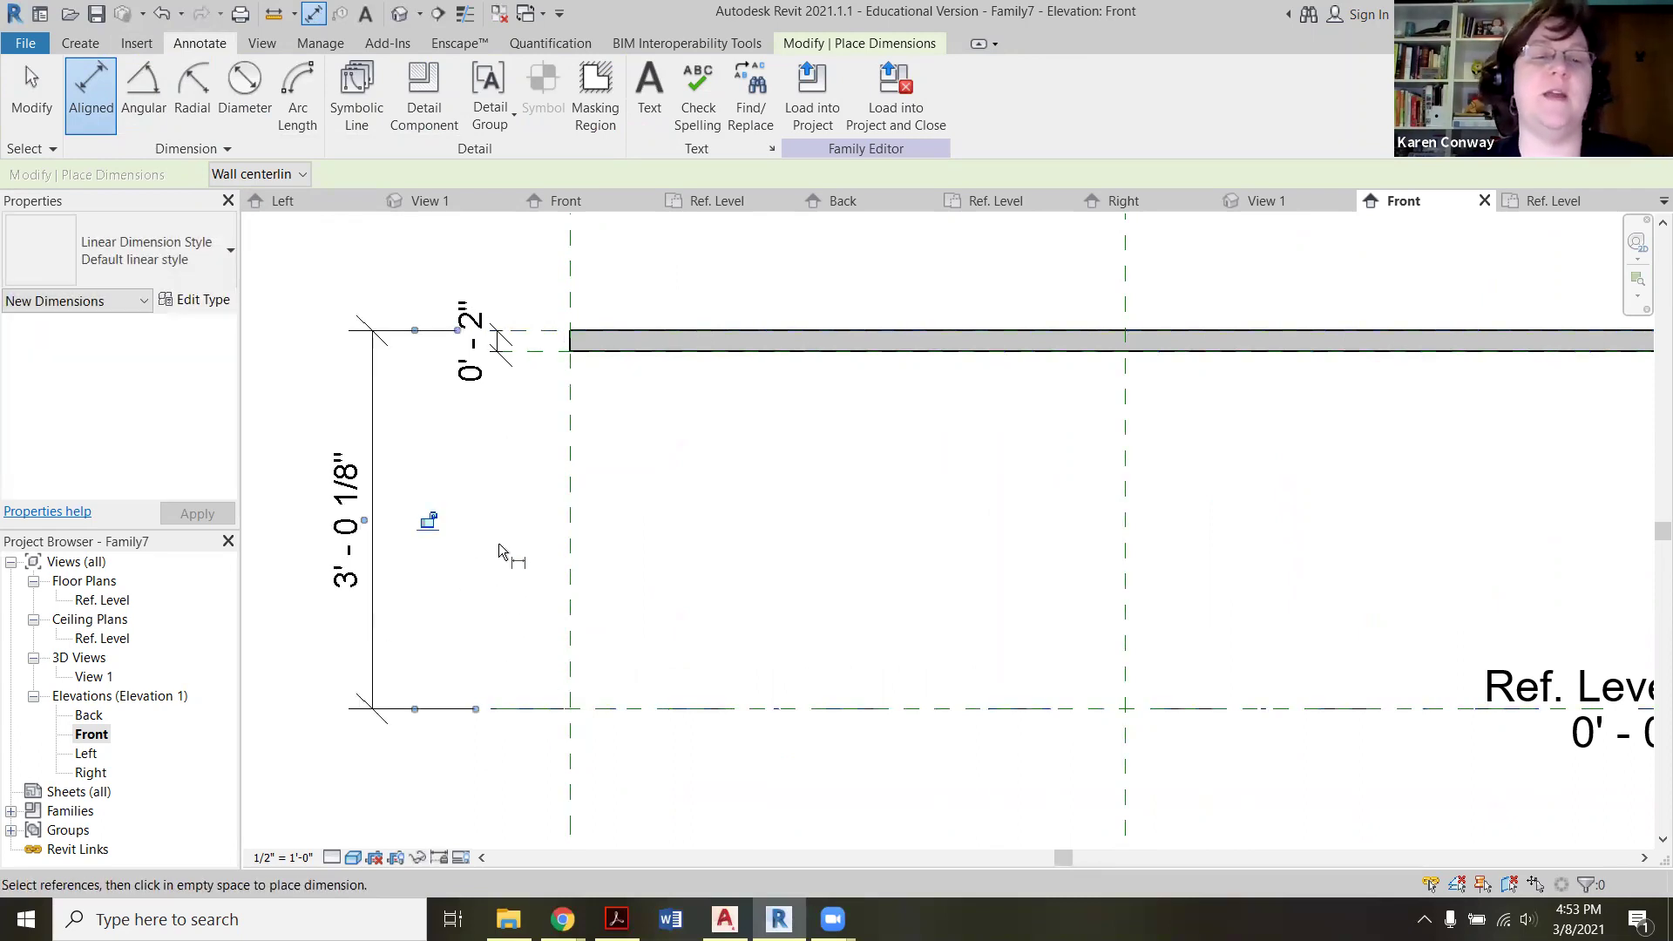
pyautogui.scroll(-2, 456, 619)
pyautogui.scroll(2, 453, 552)
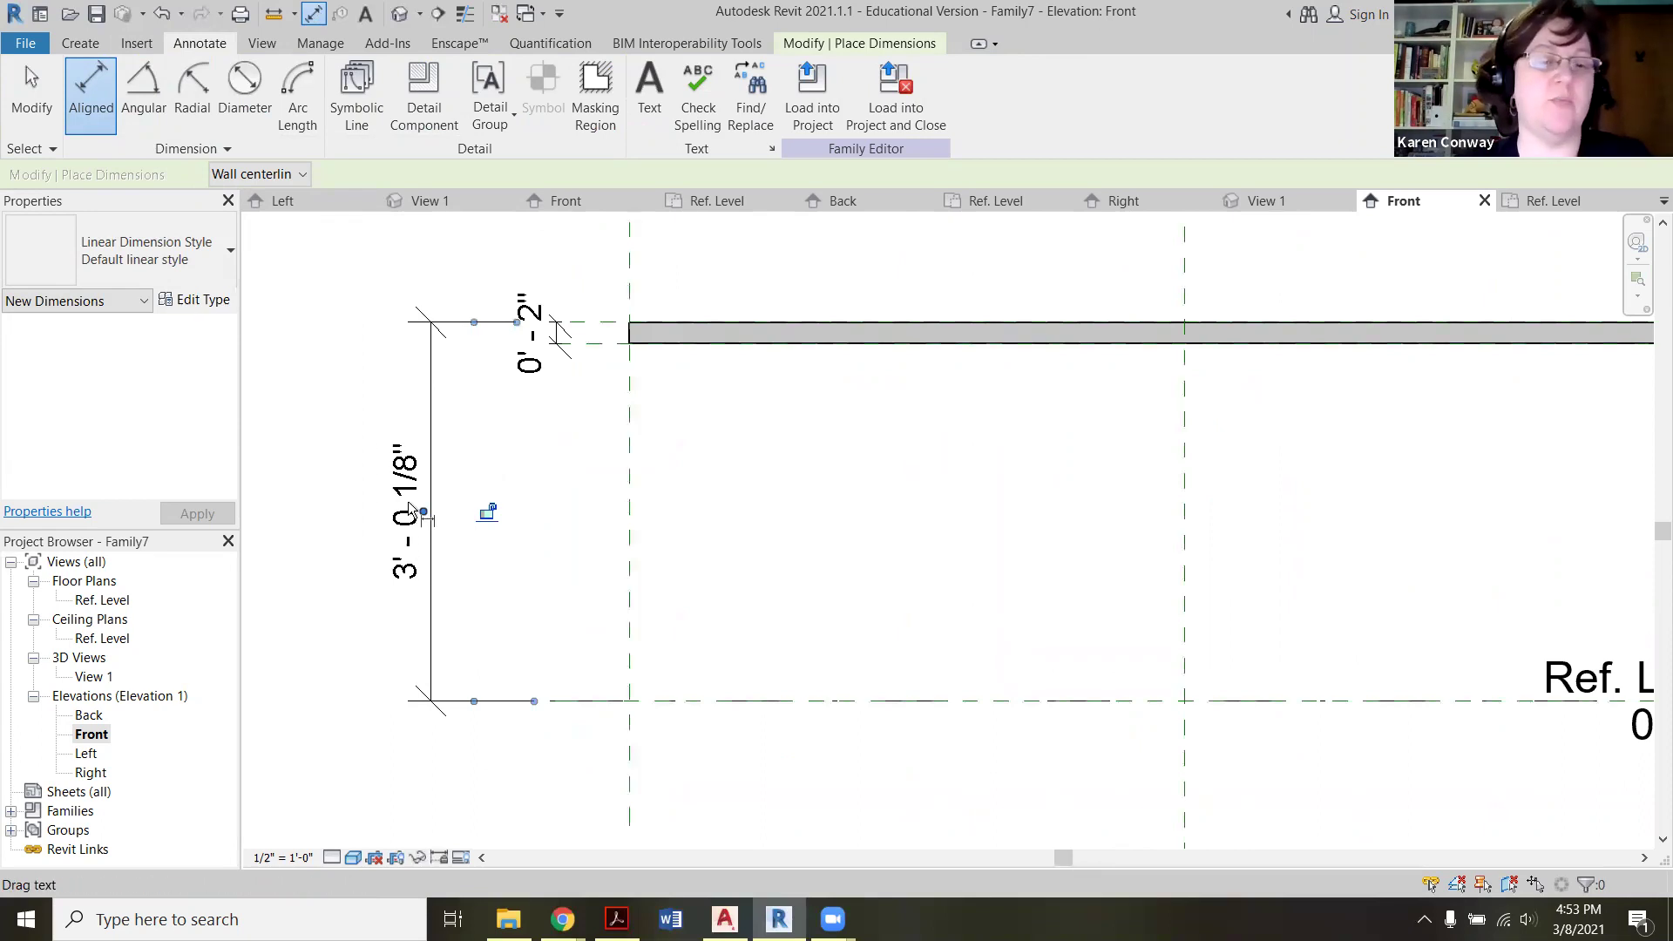
pyautogui.moveTo(415, 527); pyautogui.dragTo(400, 527)
pyautogui.click(430, 556)
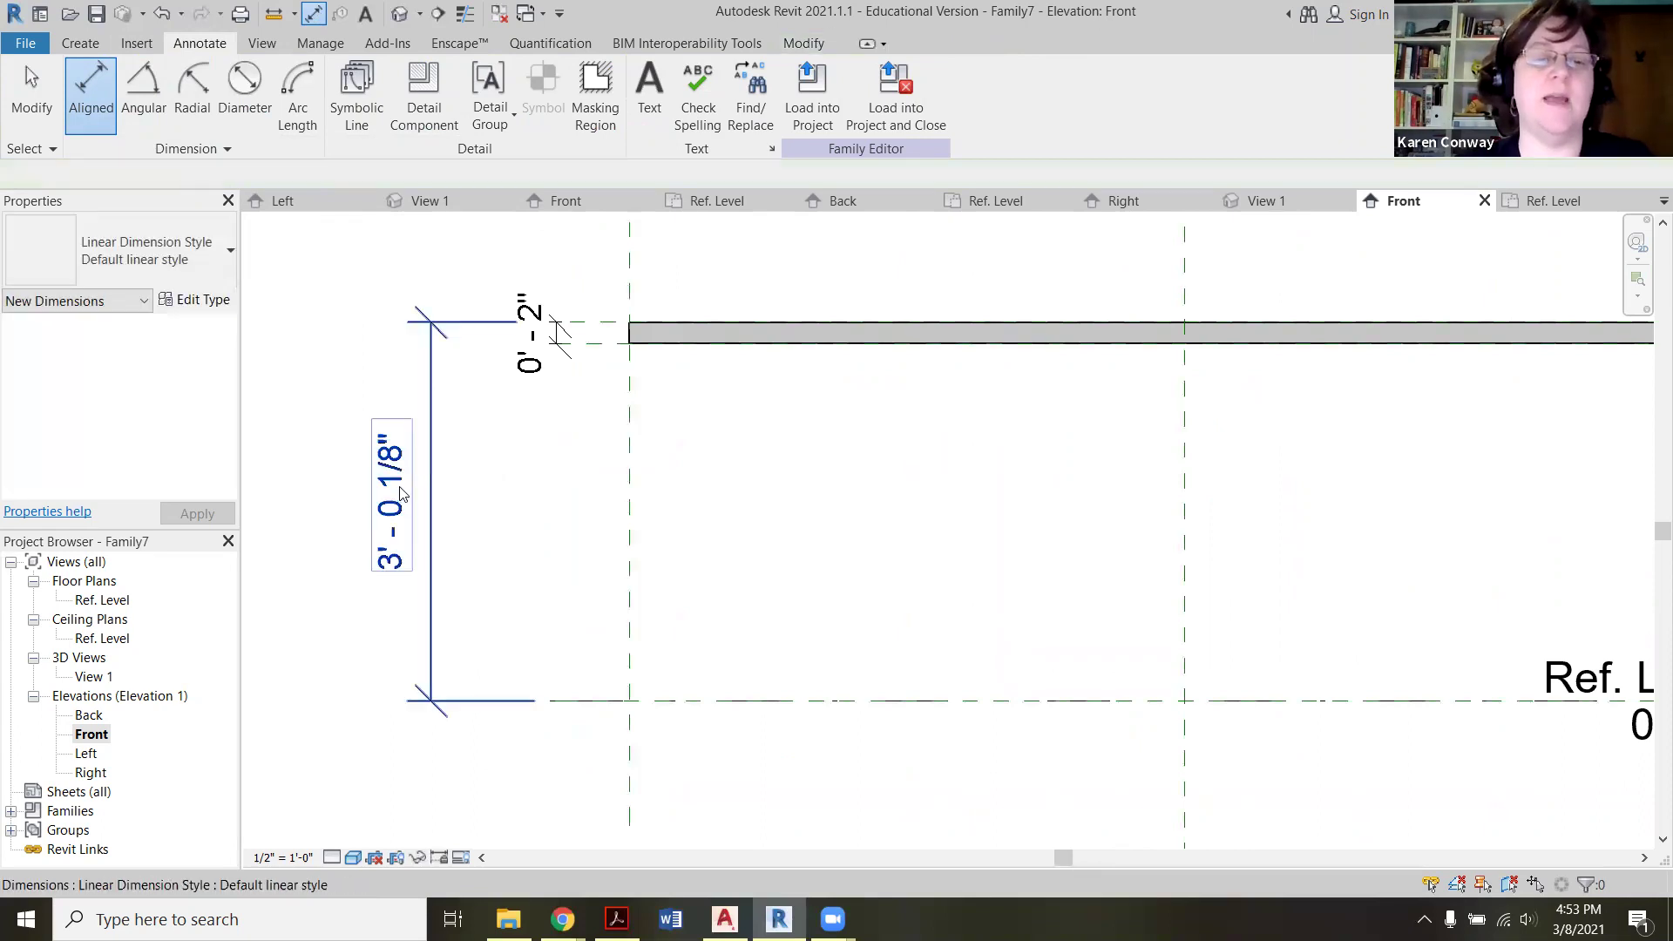
pyautogui.moveTo(401, 494); pyautogui.dragTo(402, 480)
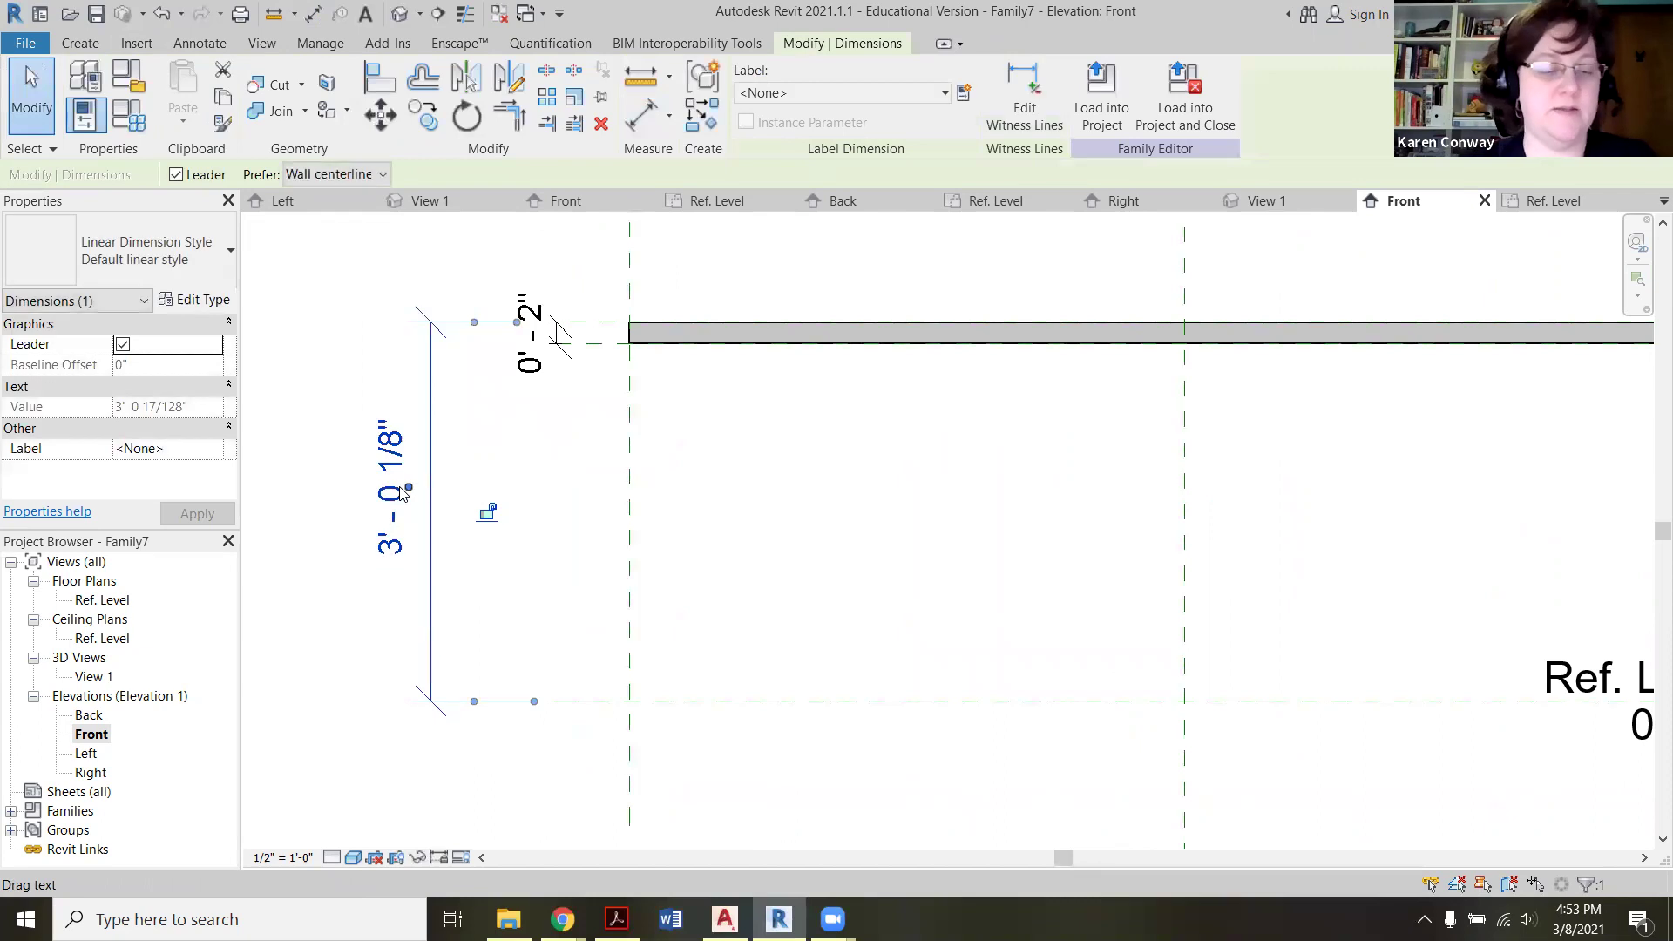
# Step: Delete the 3'-0 1/8" dimension and set Ref. Level 3'-0" below the table top
pyautogui.press('Delete')
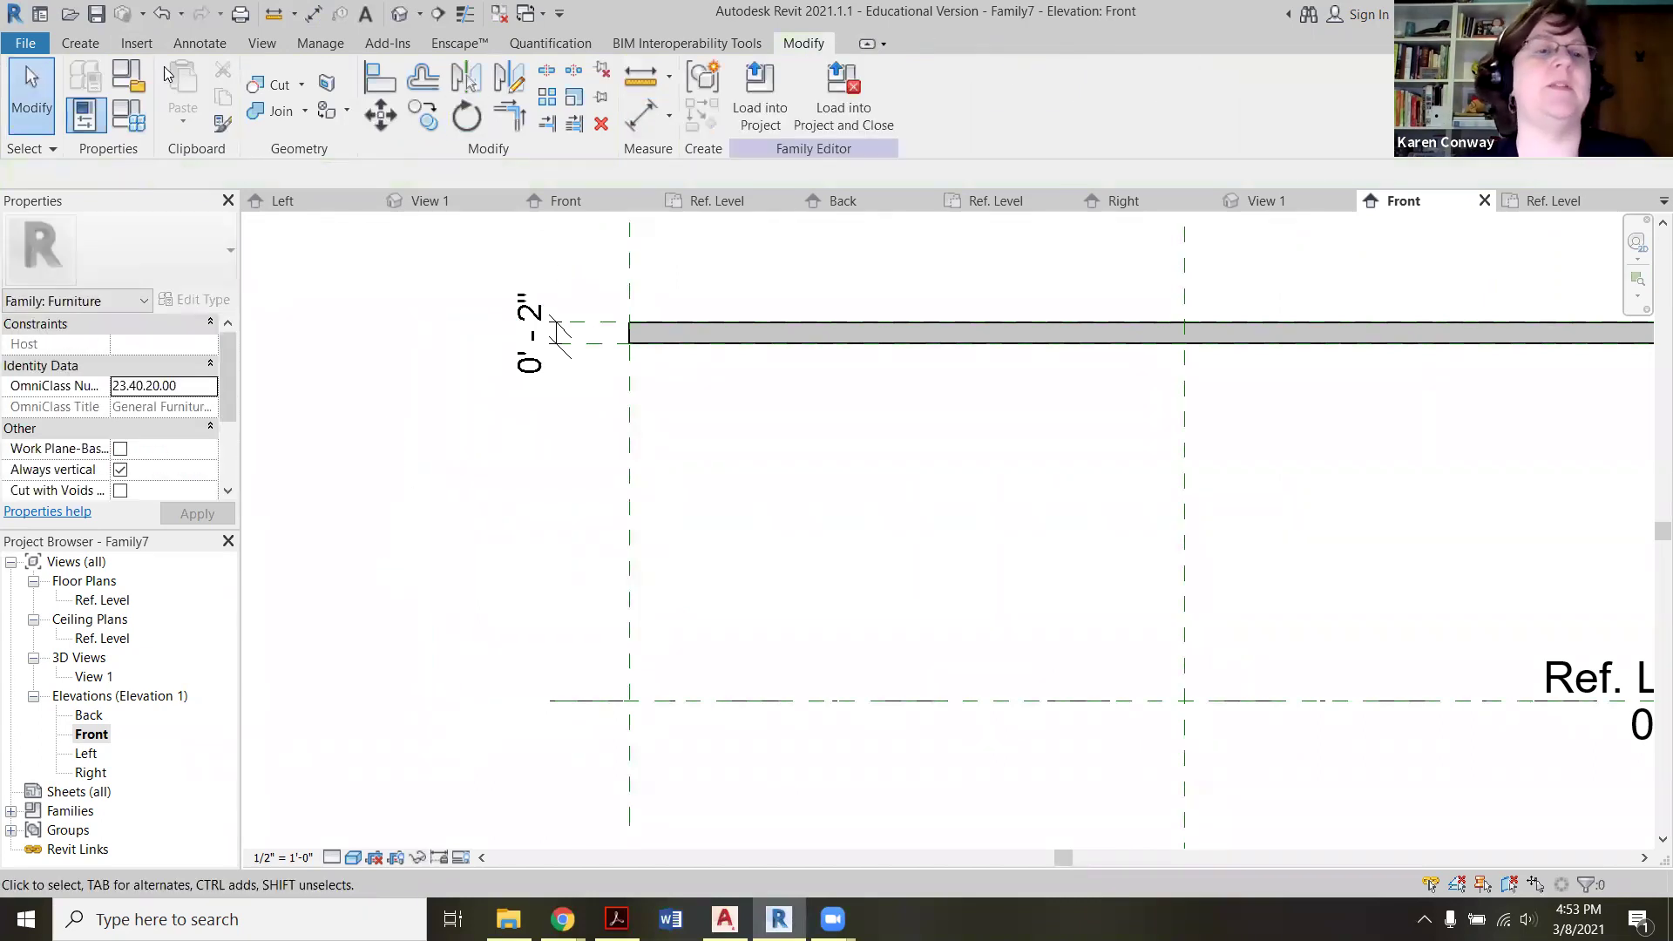
pyautogui.click(204, 48)
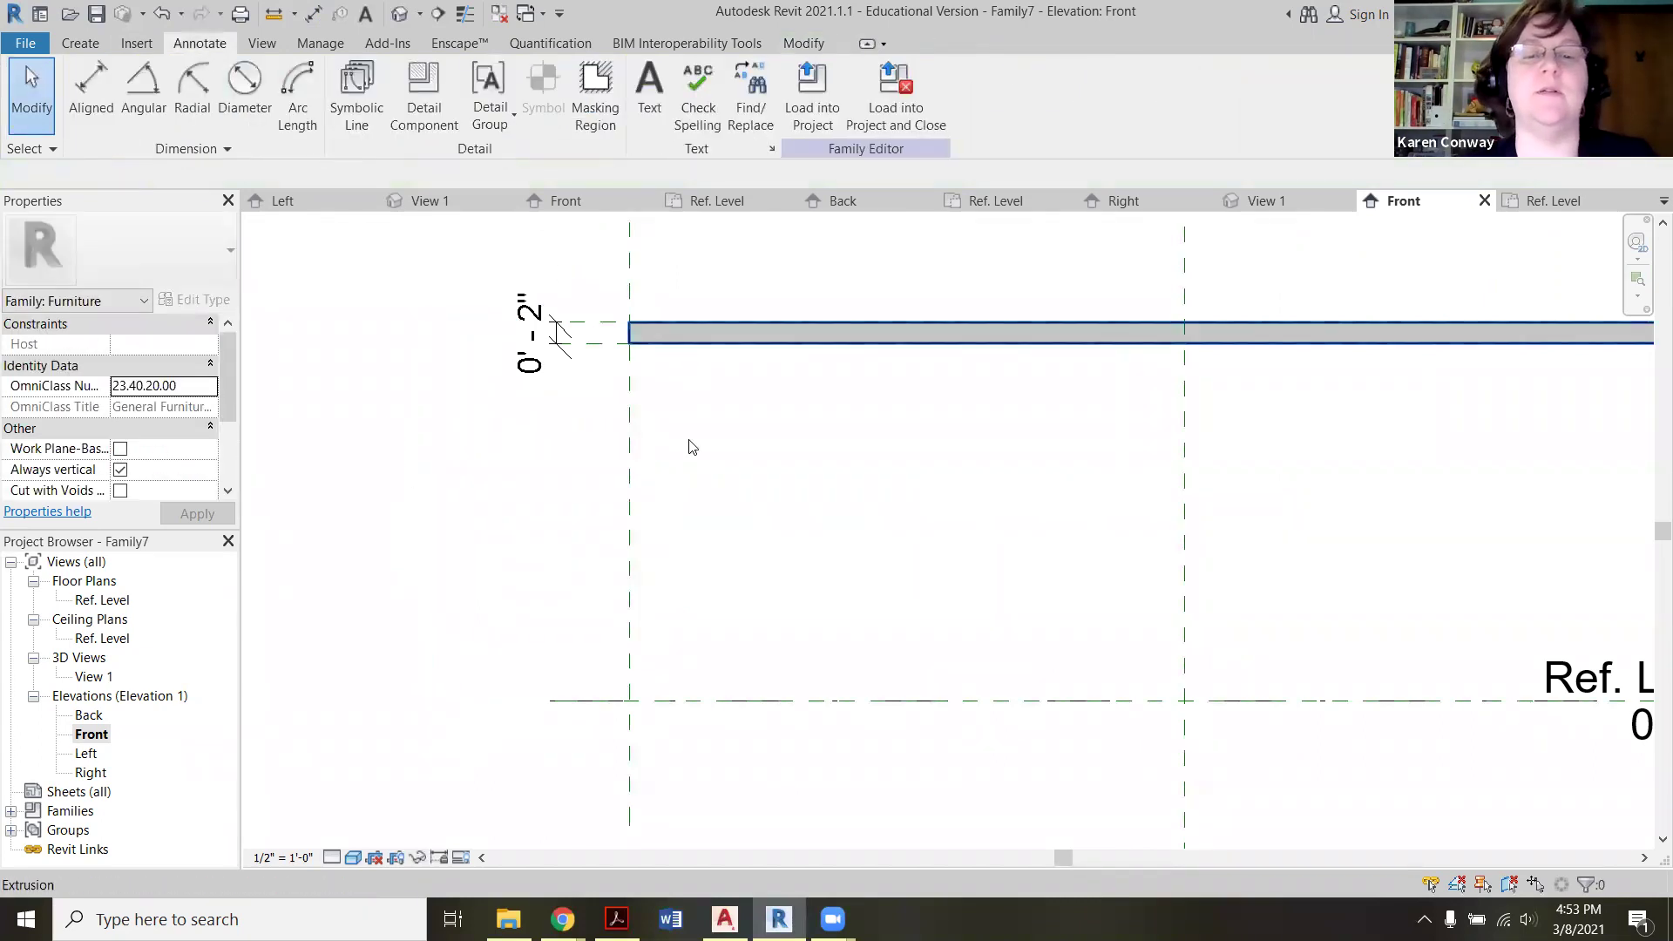
pyautogui.click(574, 701)
pyautogui.scroll(-2, 574, 701)
pyautogui.scroll(5, 649, 689)
pyautogui.scroll(-2, 590, 639)
pyautogui.press('Escape')
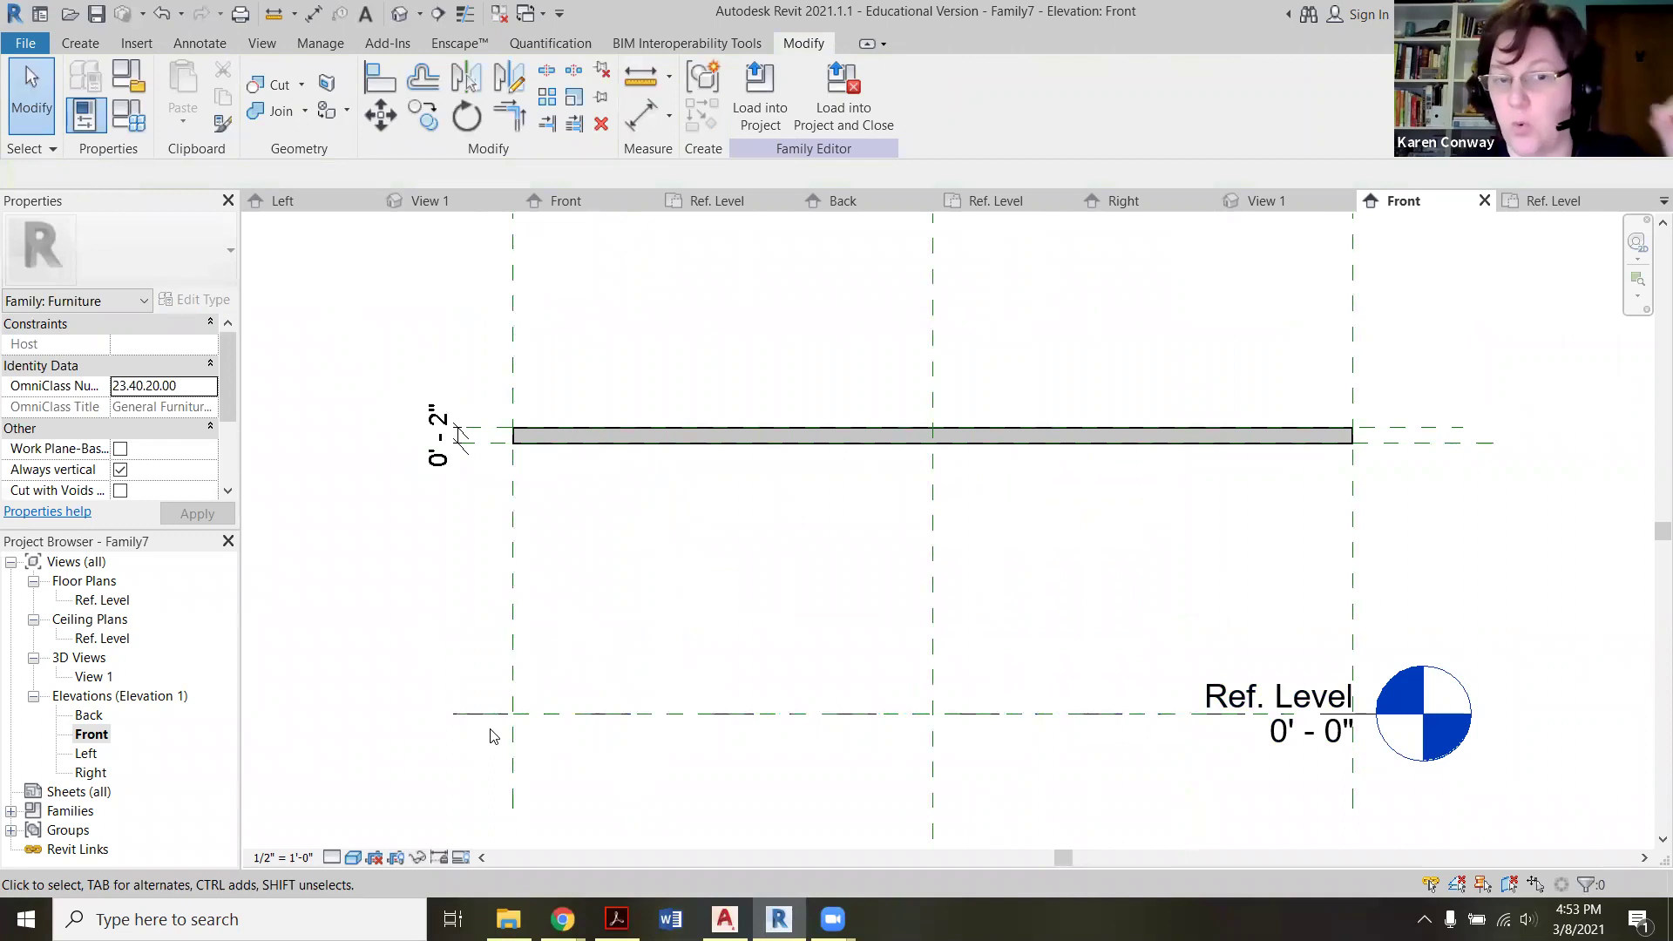
pyautogui.click(495, 720)
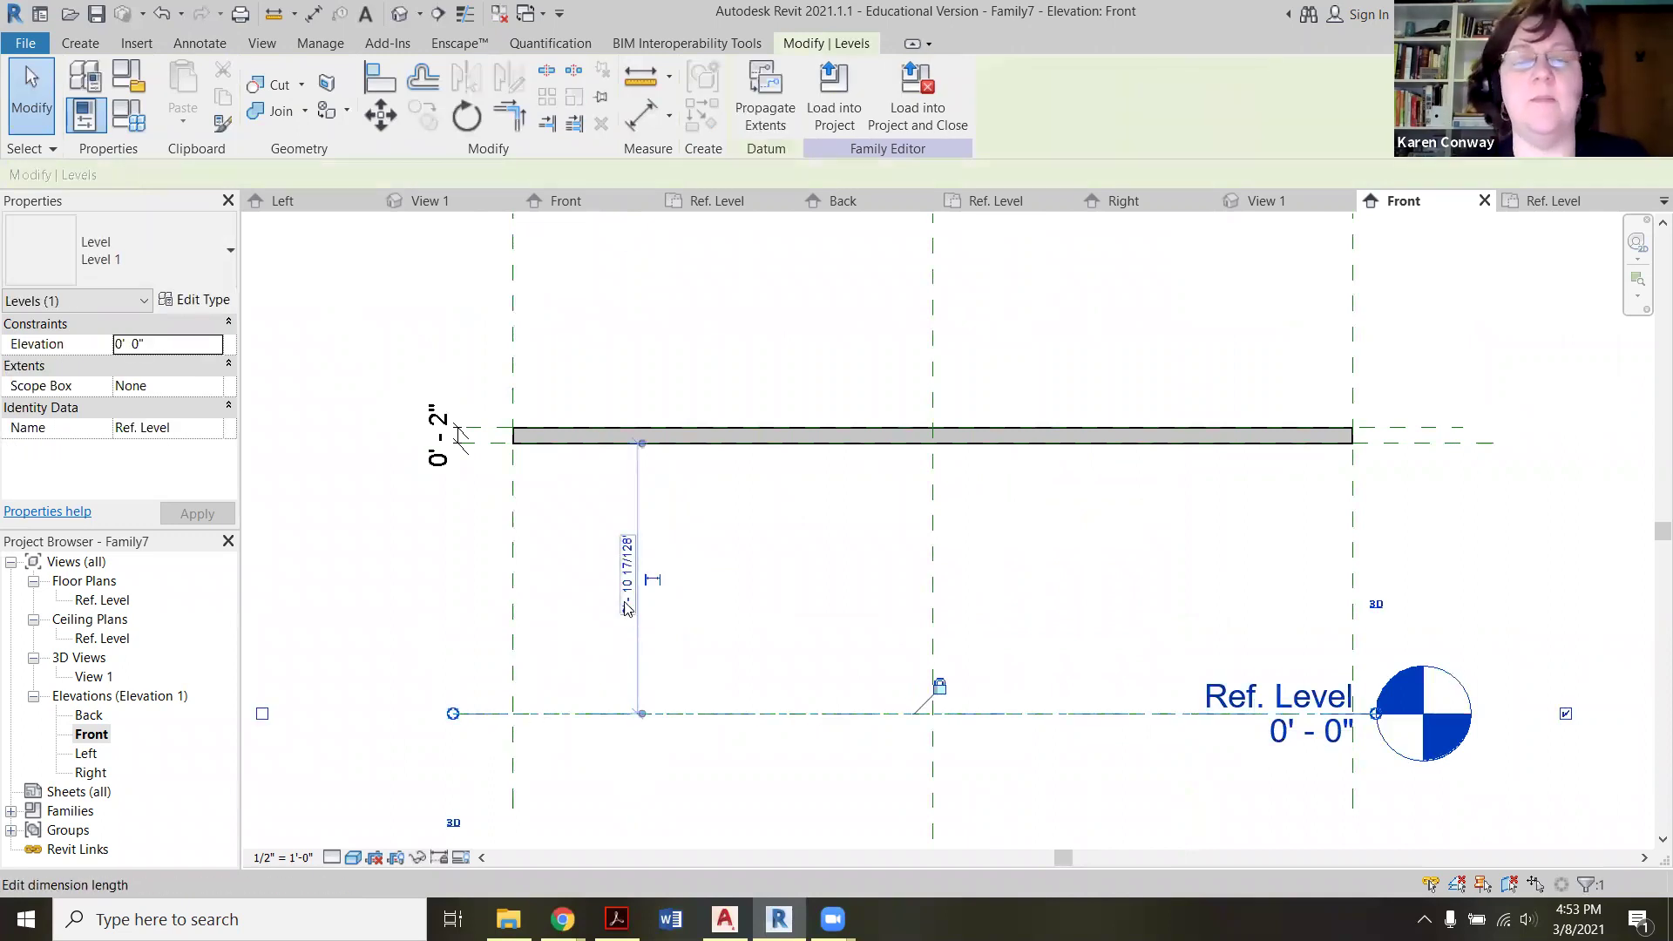
pyautogui.scroll(2, 627, 601)
pyautogui.click(640, 565)
pyautogui.write('3')
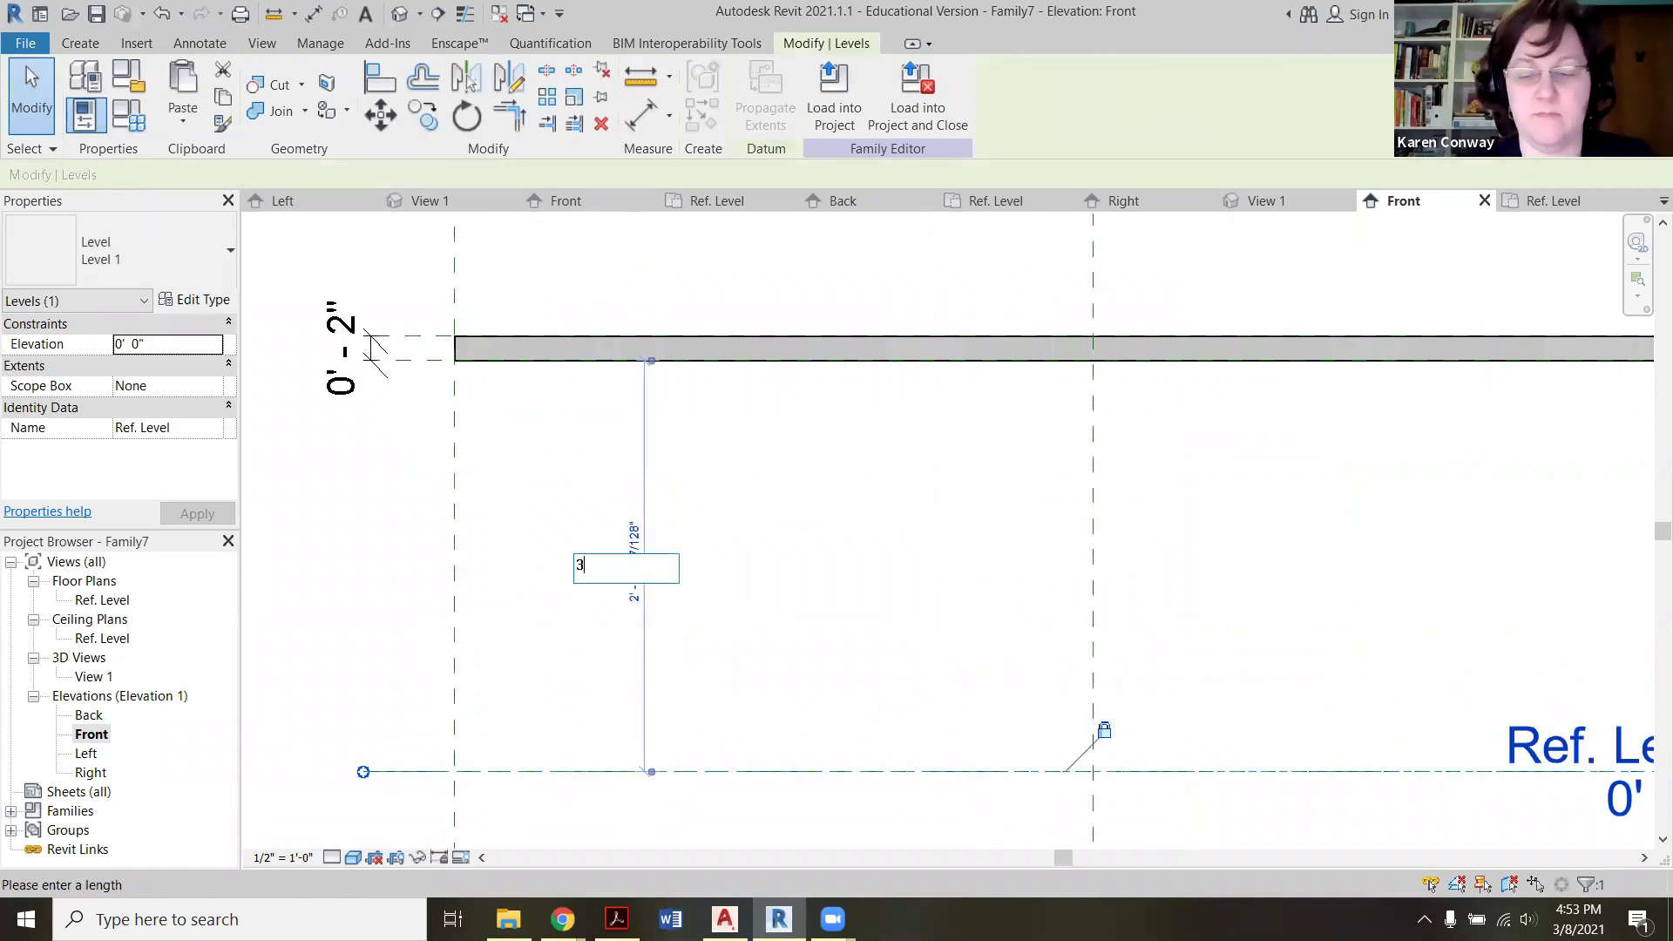
pyautogui.press('Return')
pyautogui.scroll(-2, 622, 521)
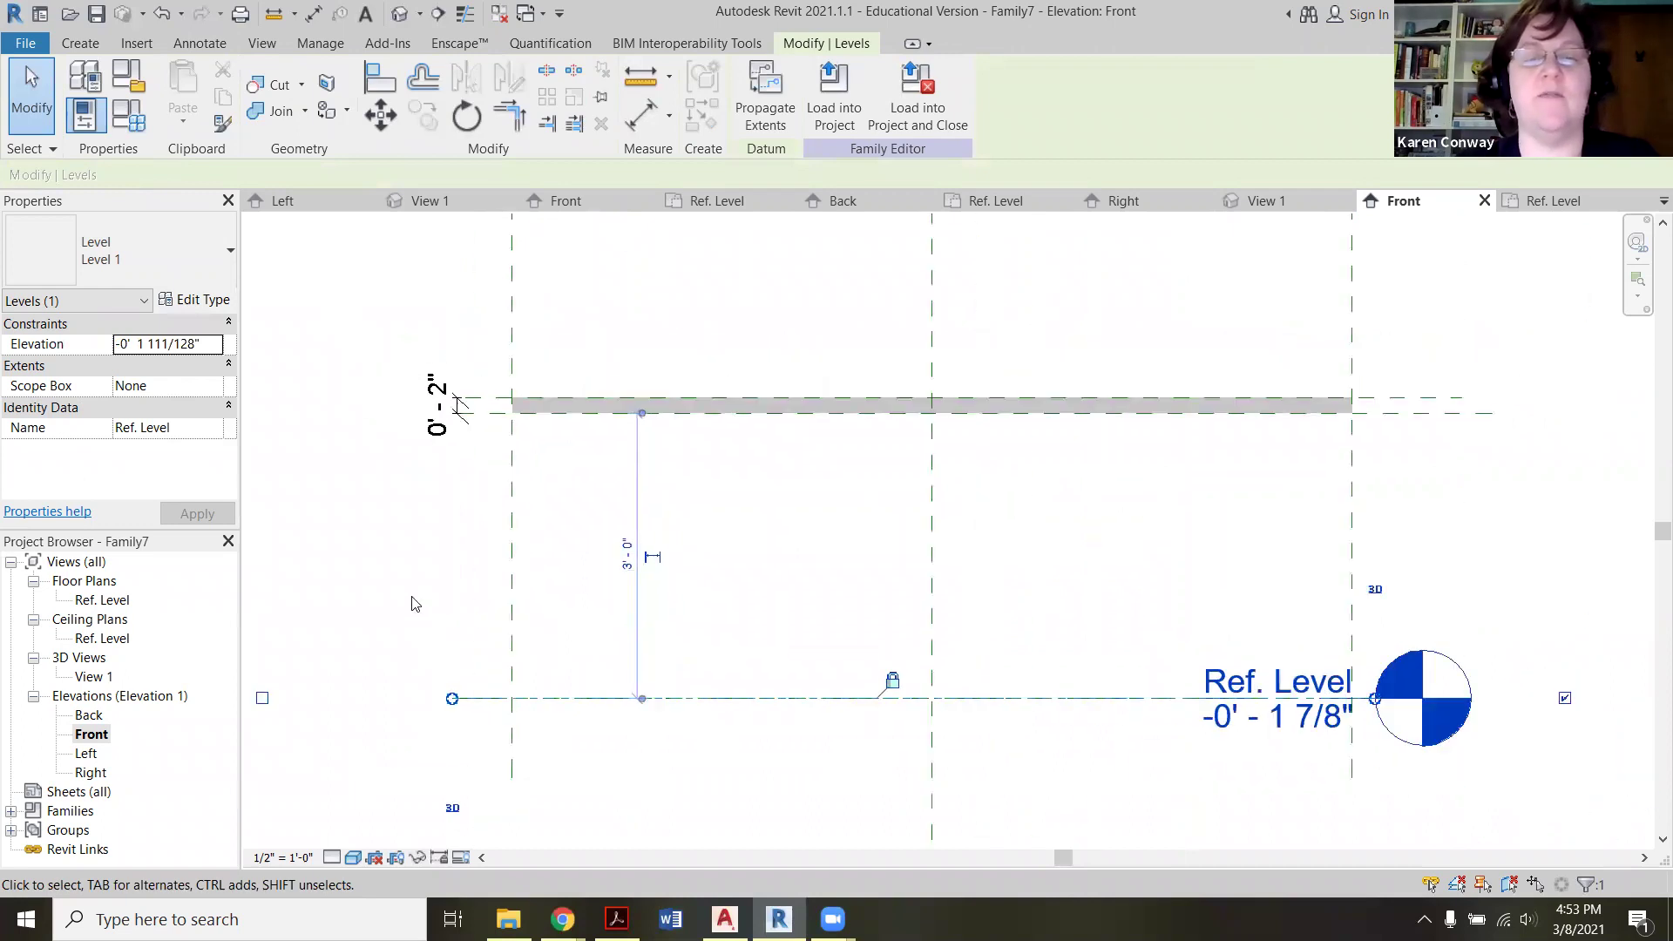
pyautogui.press('Escape')
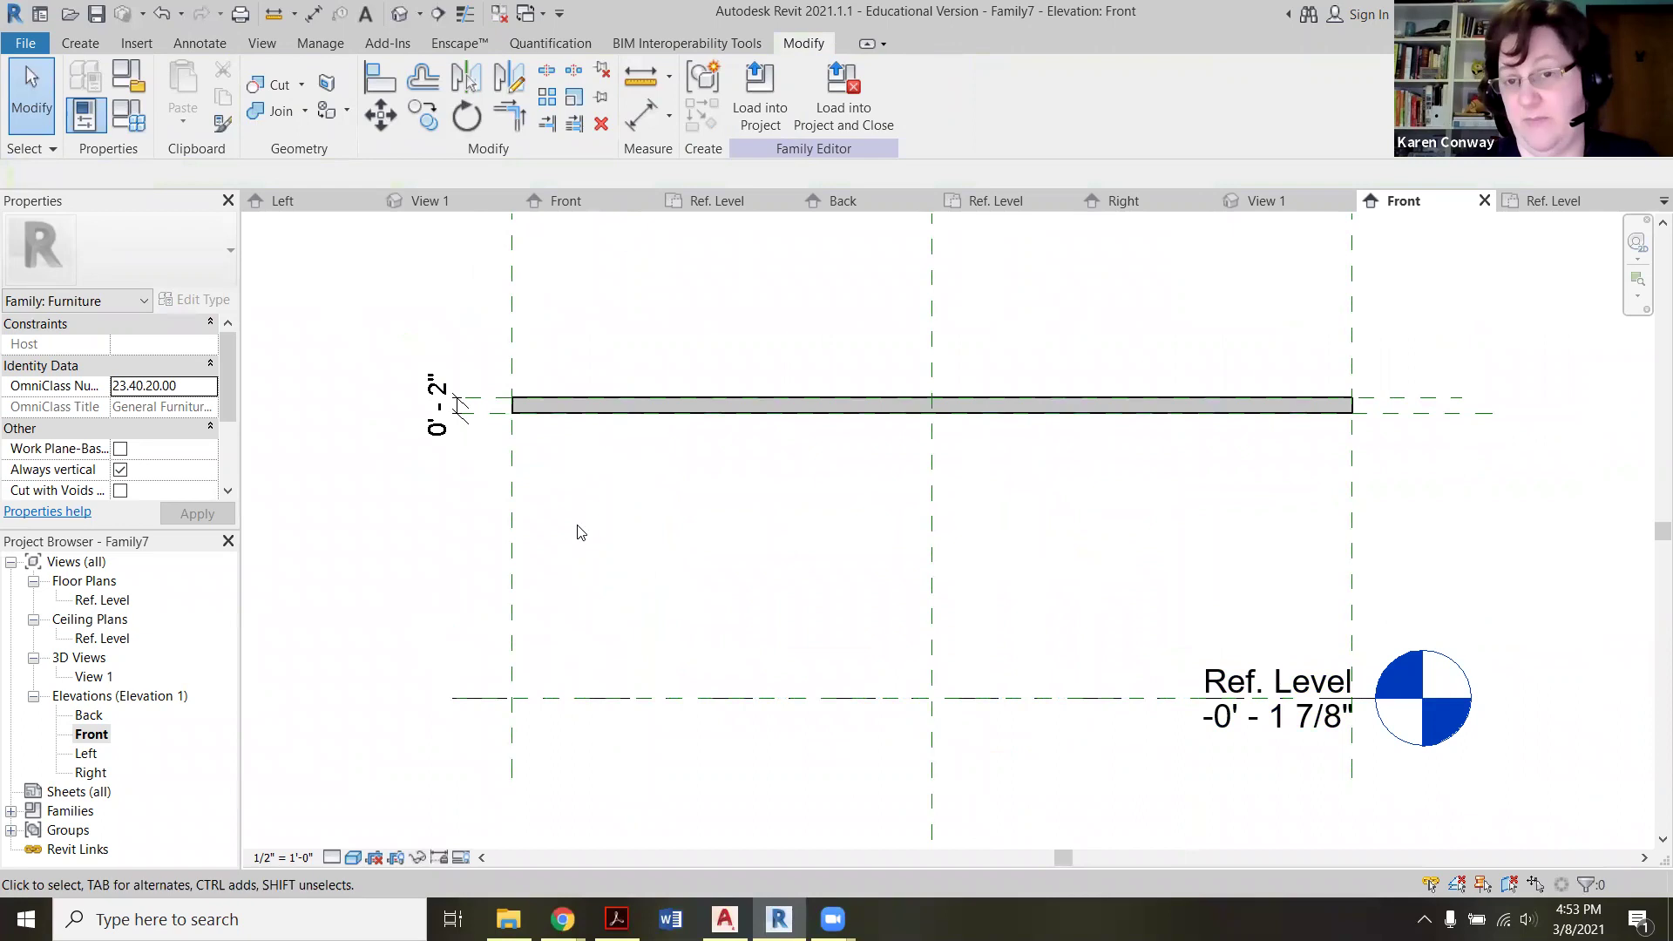
# Step: Set the Bottom of Table plane to 2'-10" above Ref. Level
pyautogui.click(1398, 399)
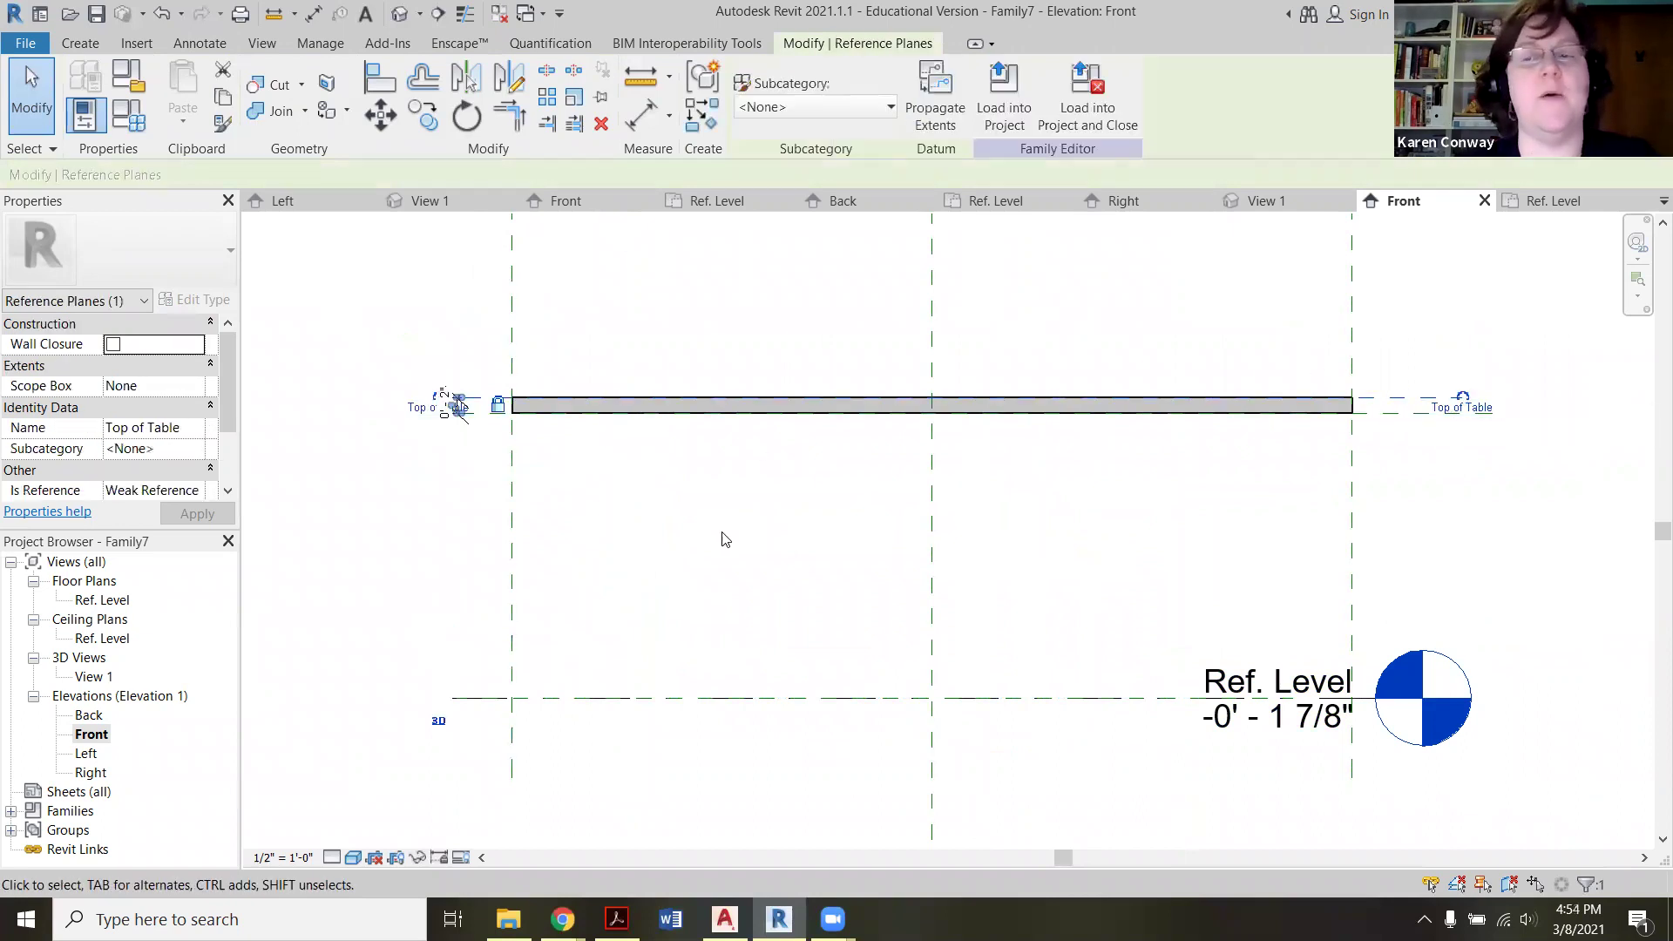
pyautogui.click(406, 576)
pyautogui.click(523, 413)
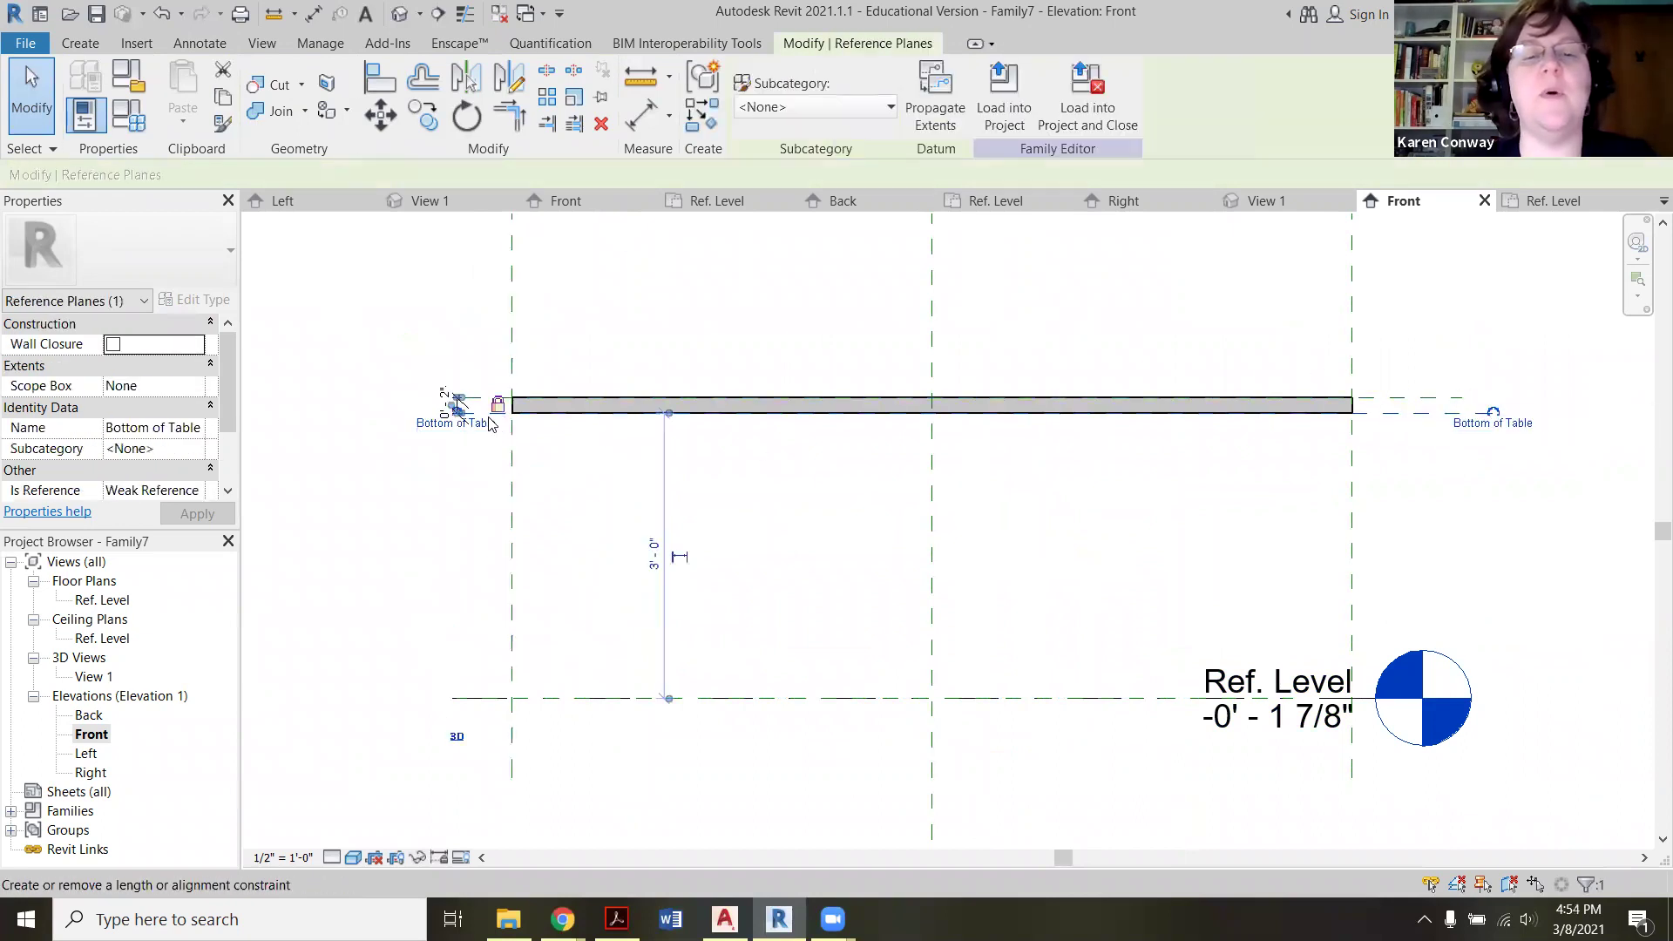
pyautogui.click(655, 556)
pyautogui.write("2' - ")
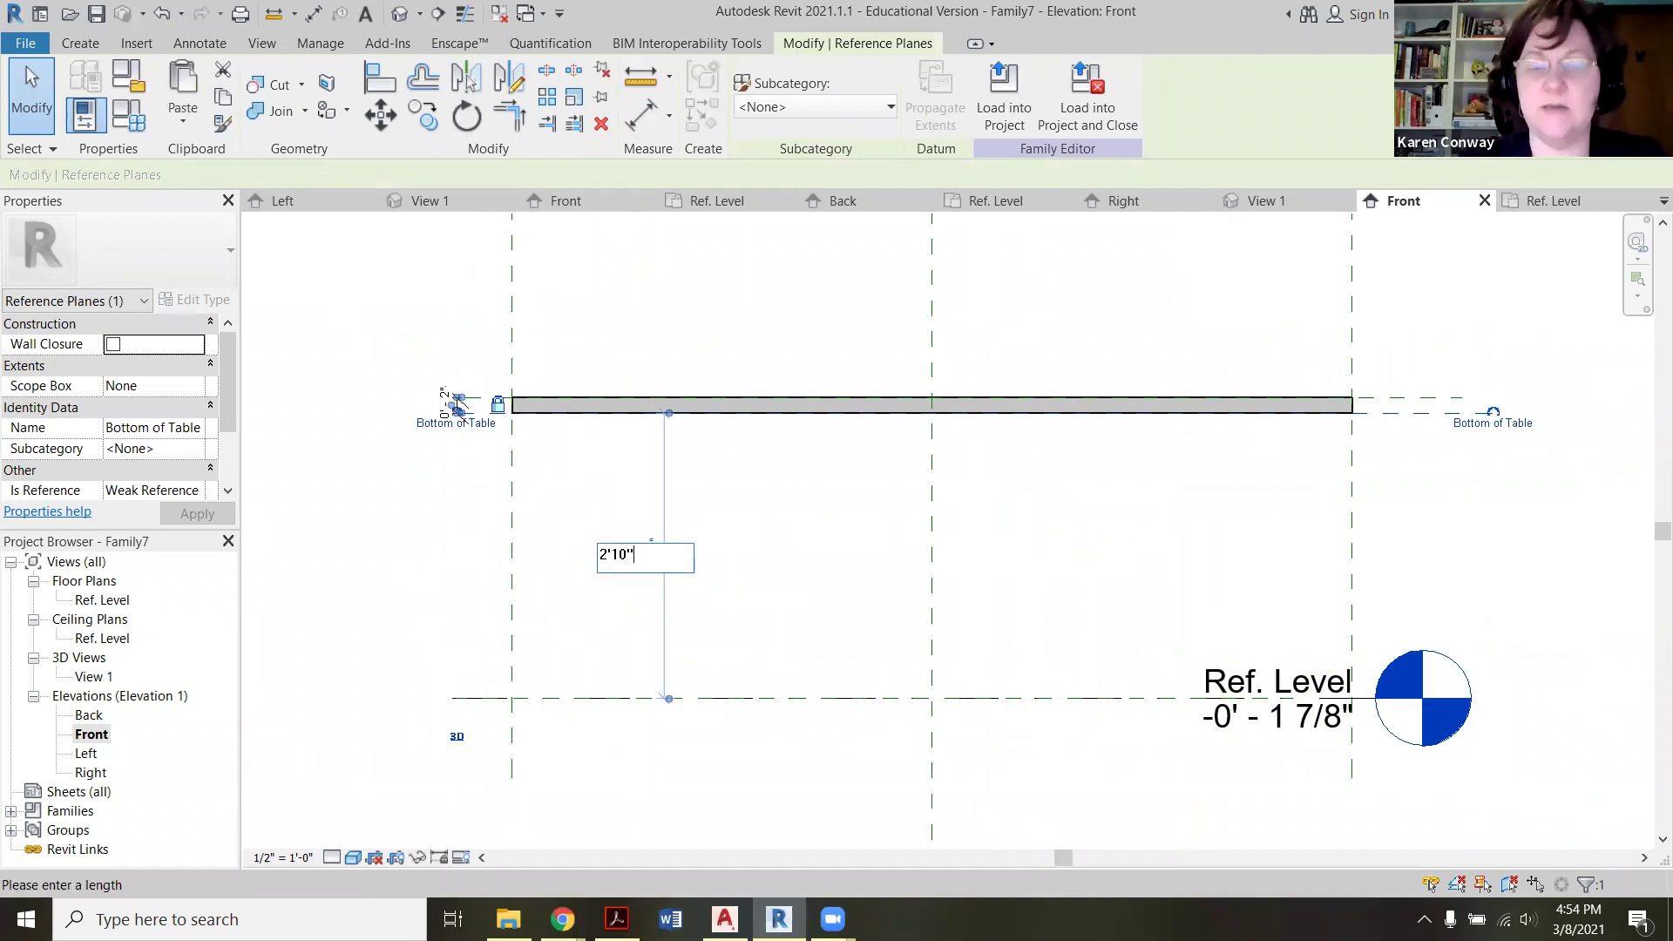
pyautogui.write('10"')
pyautogui.press('Return')
# Step: Place a locked 3'-0" aligned dimension from Top of Table to Ref. Level, left of the table
pyautogui.click(461, 588)
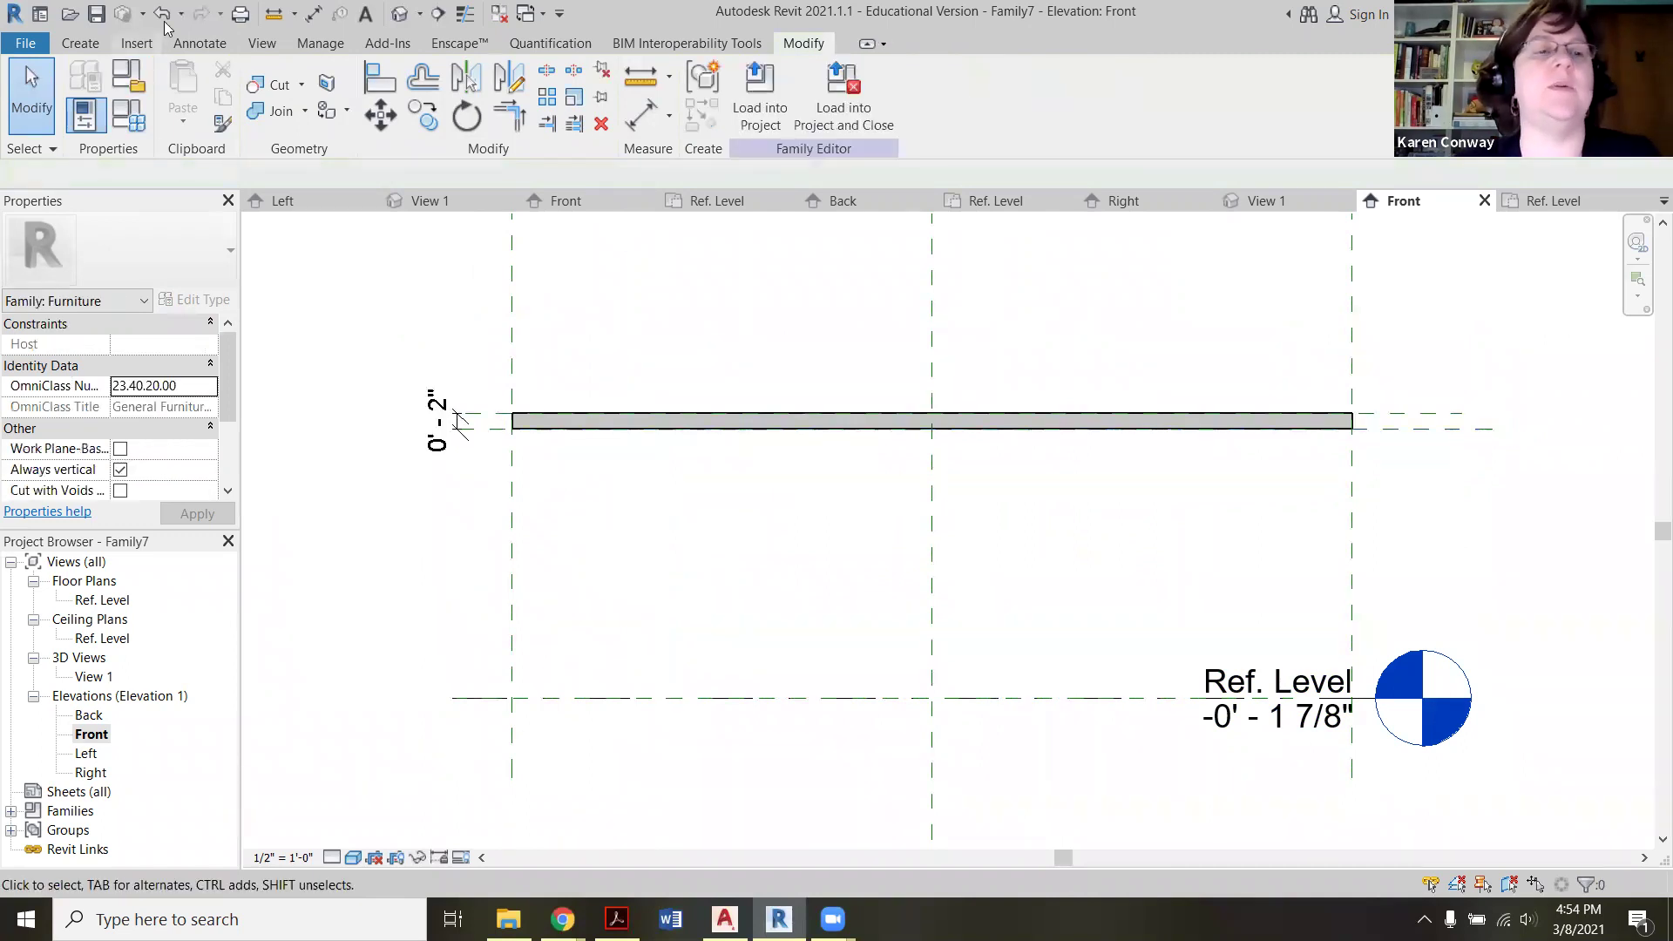
pyautogui.click(196, 44)
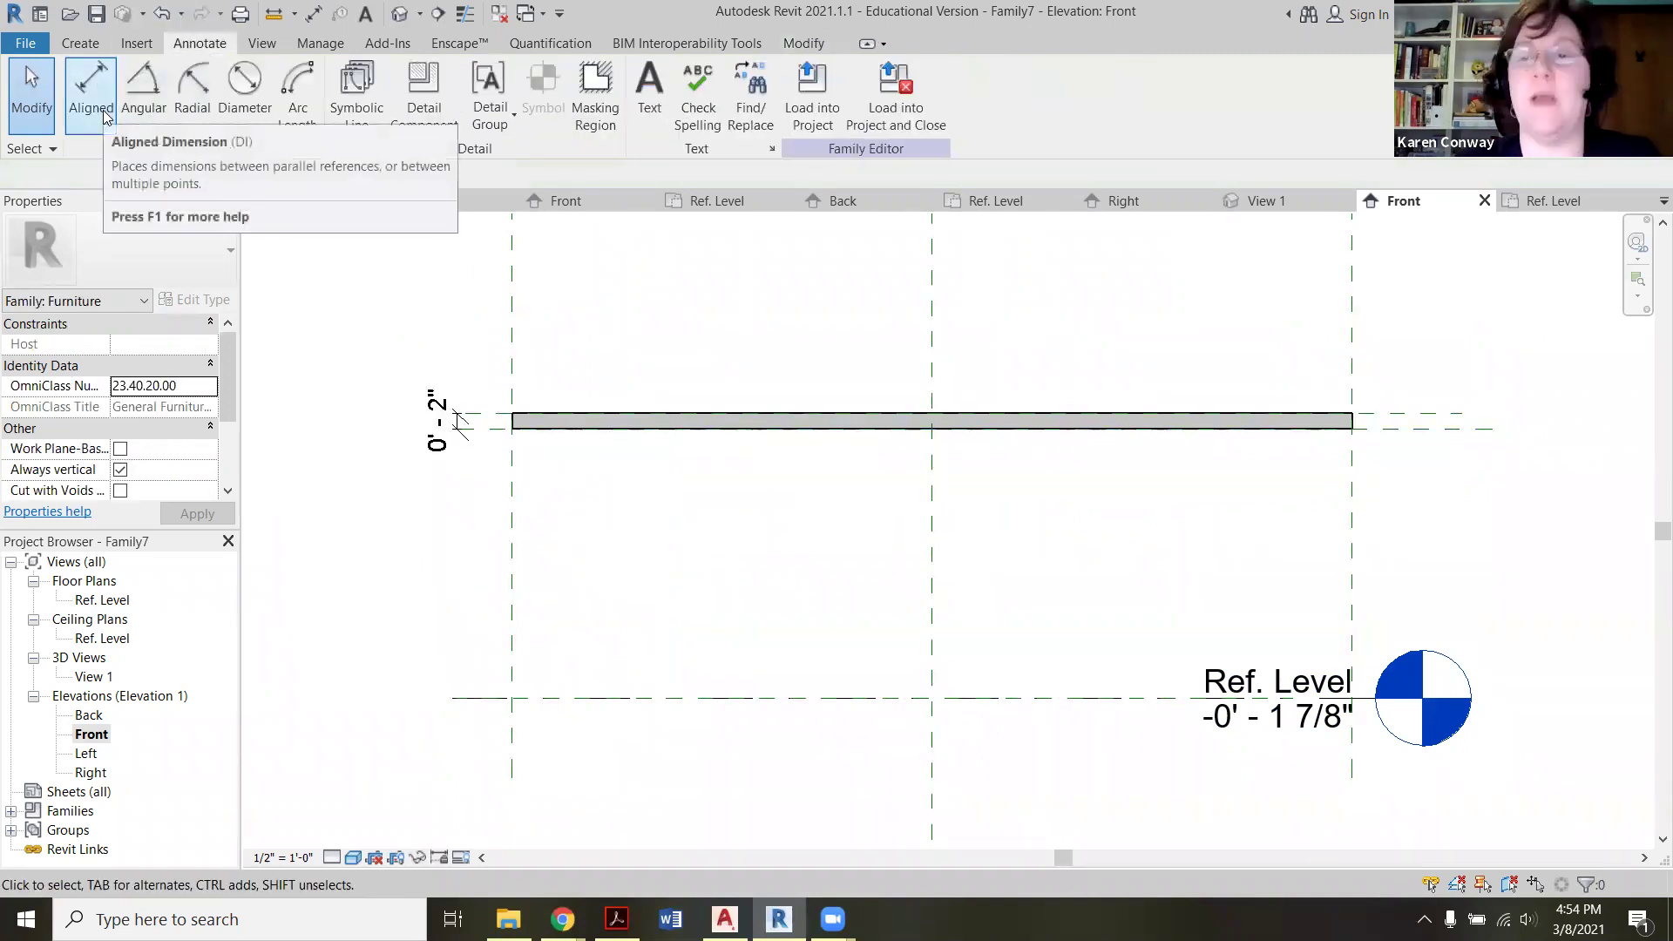
pyautogui.click(112, 115)
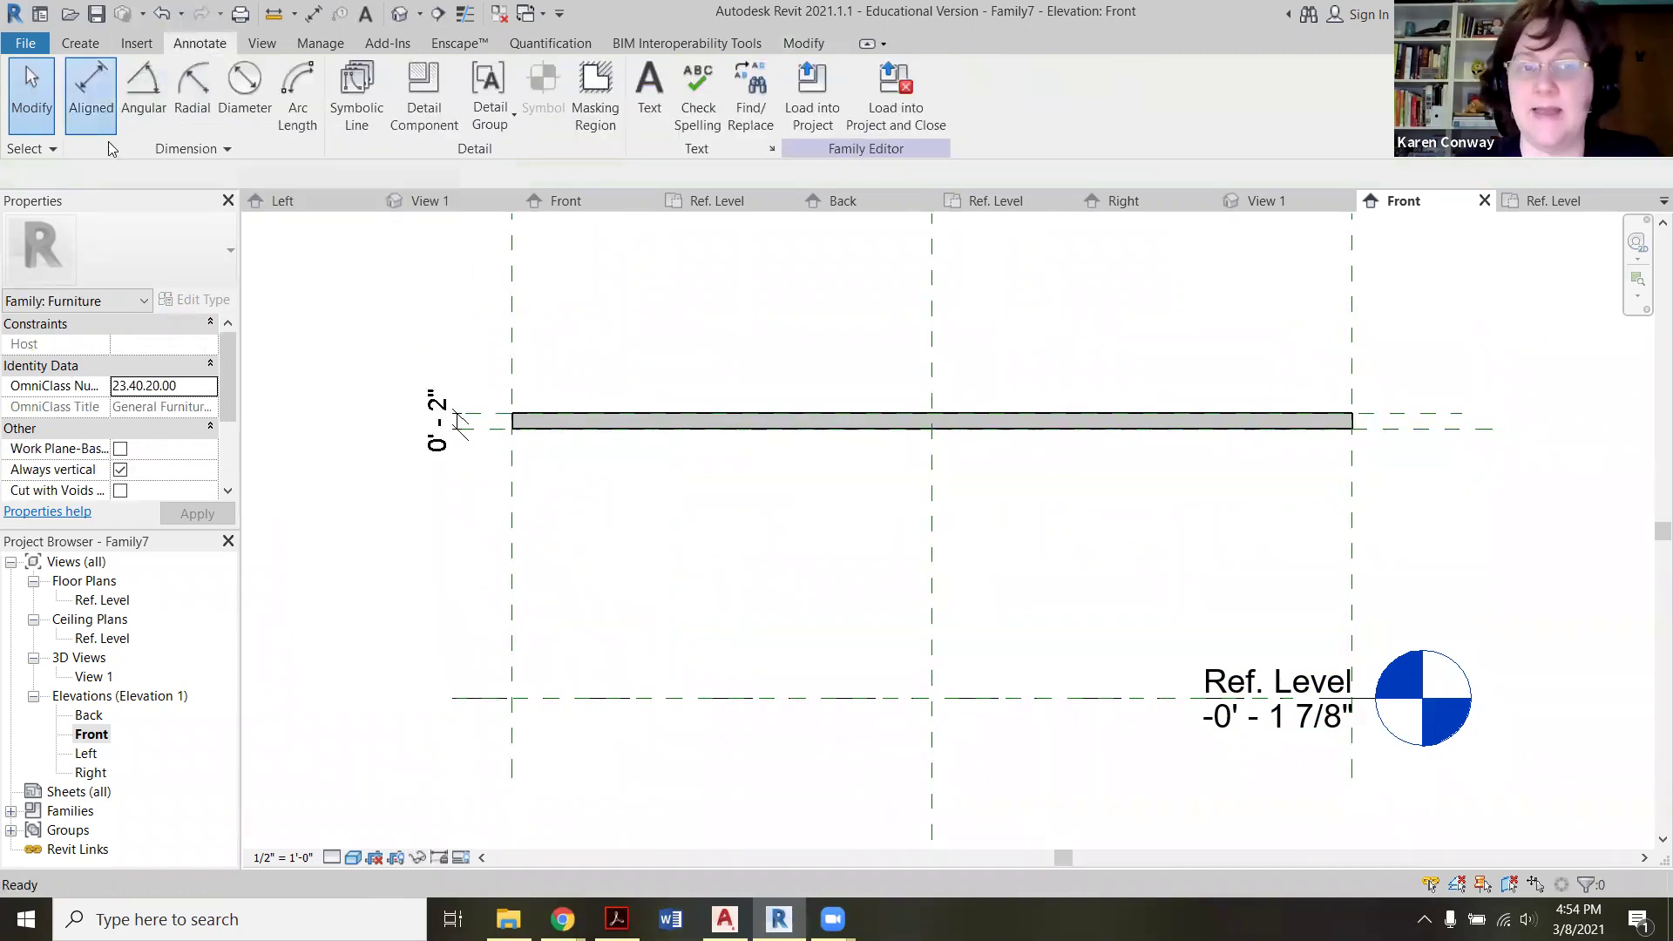
pyautogui.click(485, 421)
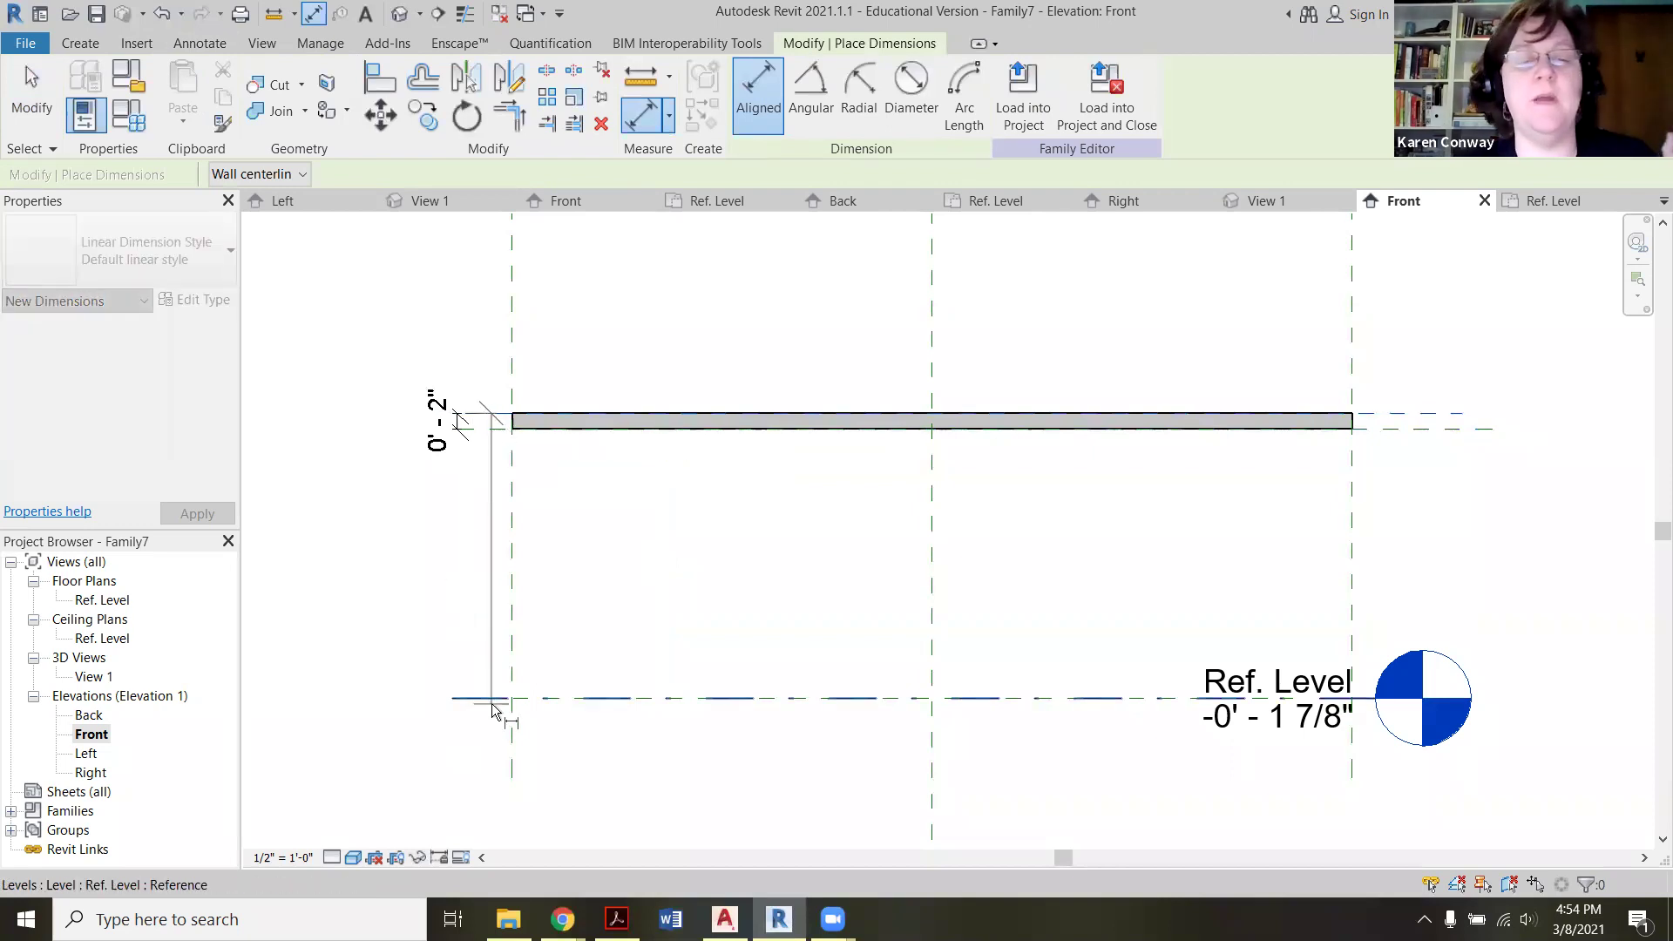
pyautogui.click(488, 701)
pyautogui.click(377, 688)
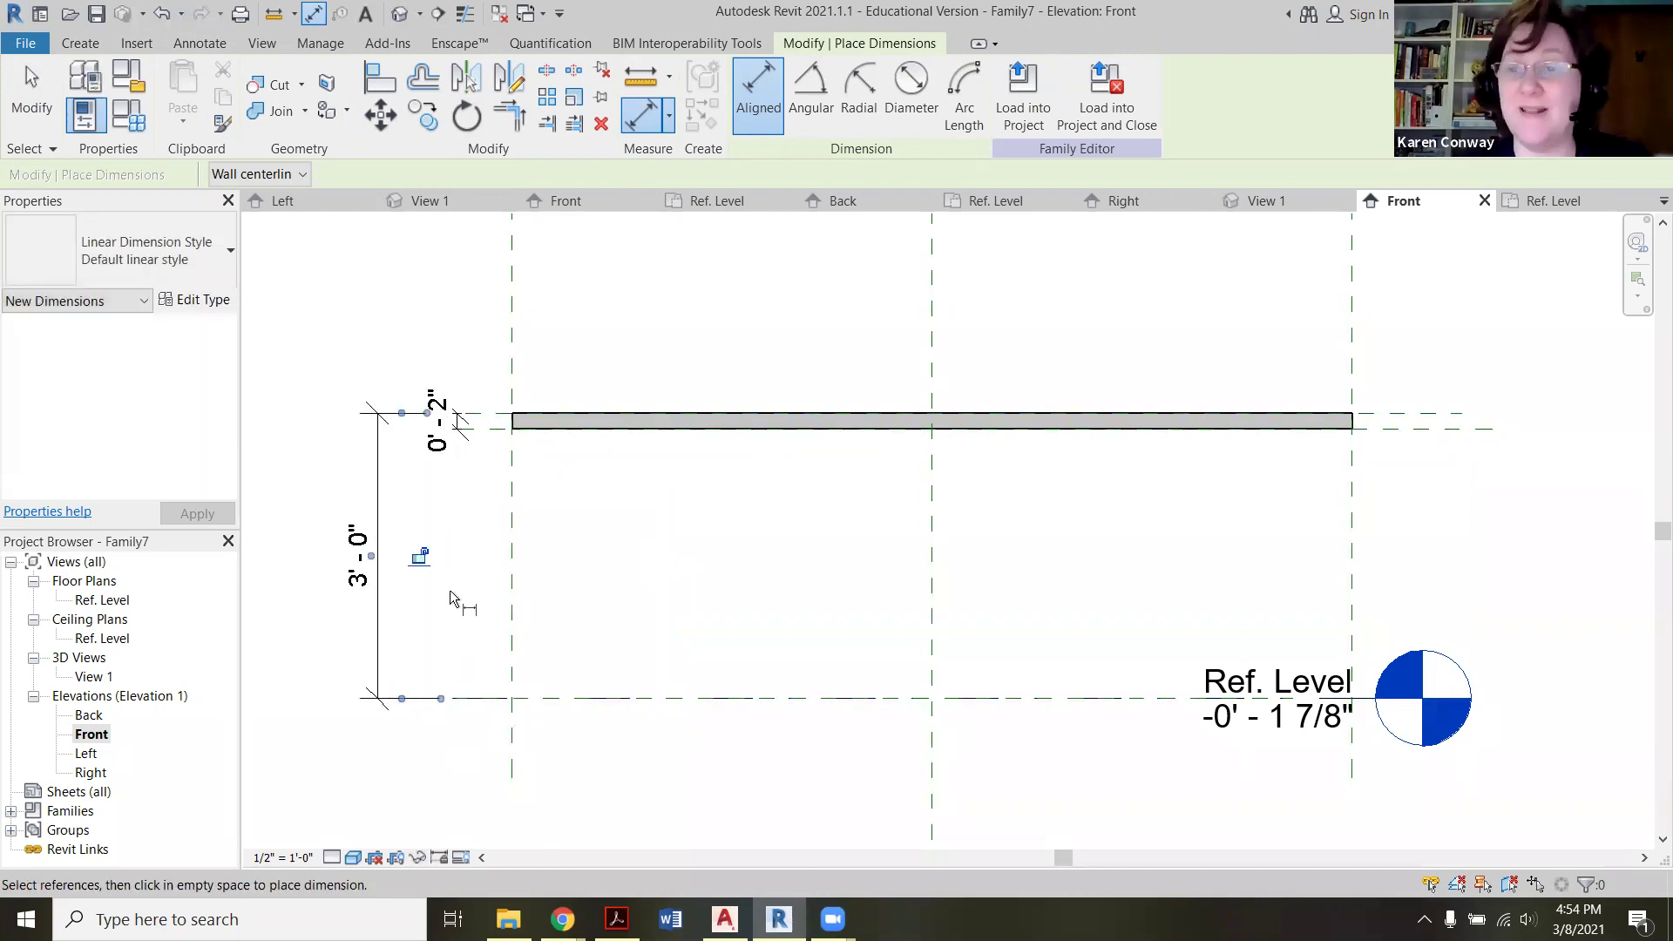
pyautogui.click(420, 558)
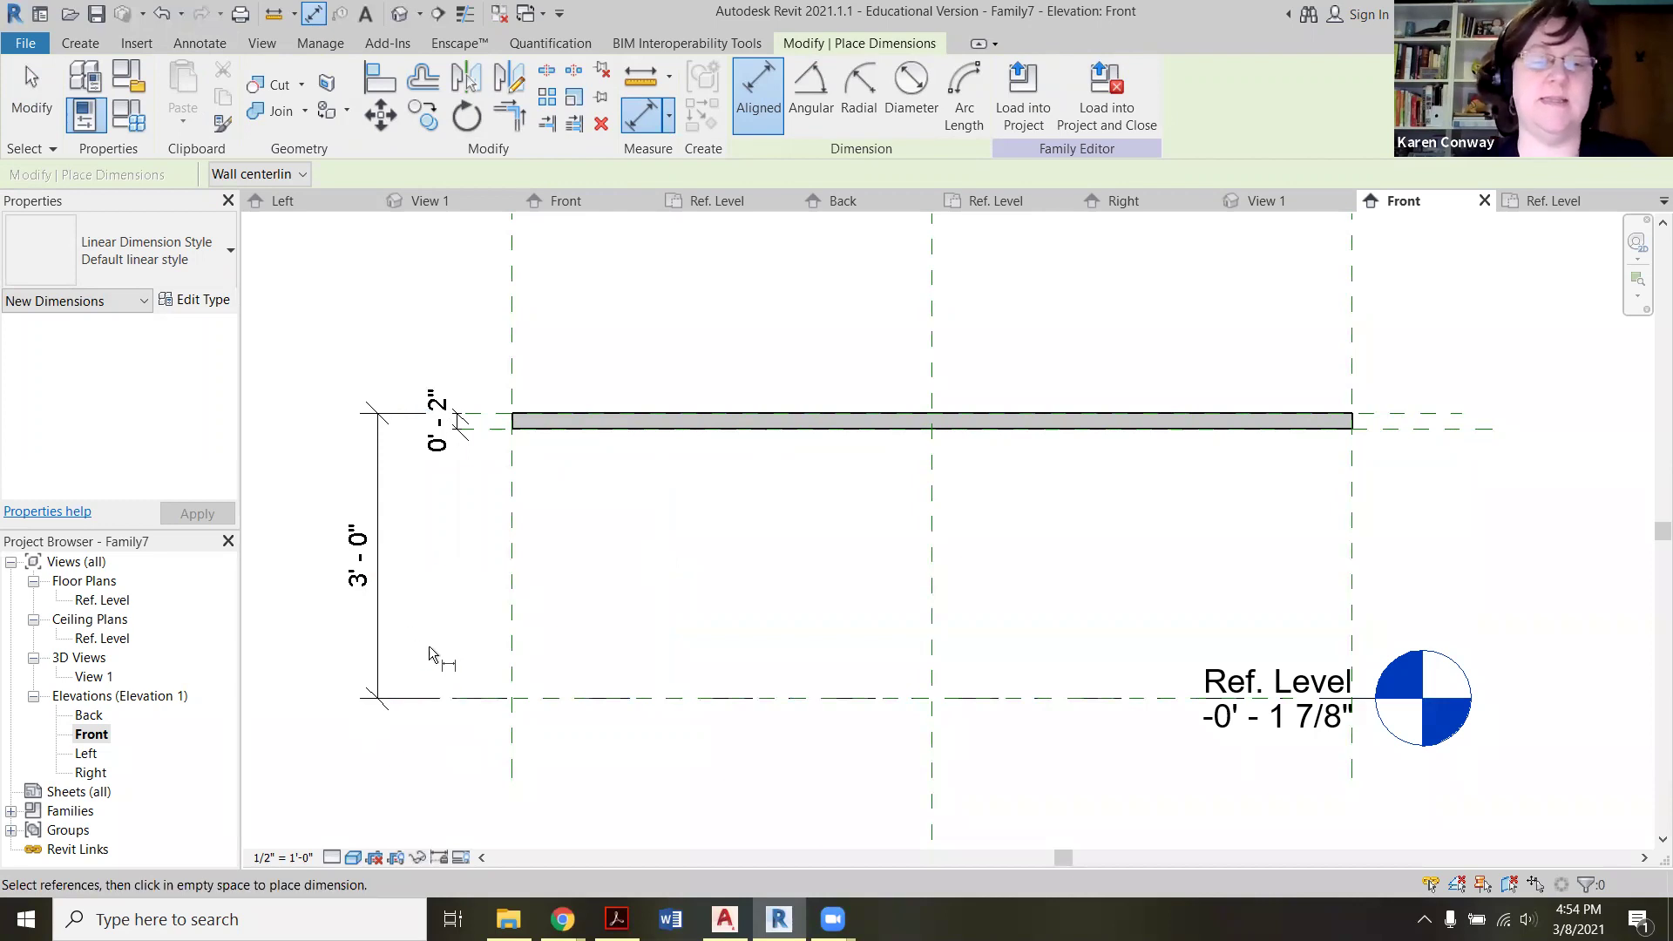
# Step: Label the 3'-0" height dimension with a new type parameter named 'Table Height'
pyautogui.press('Escape')
pyautogui.click(377, 610)
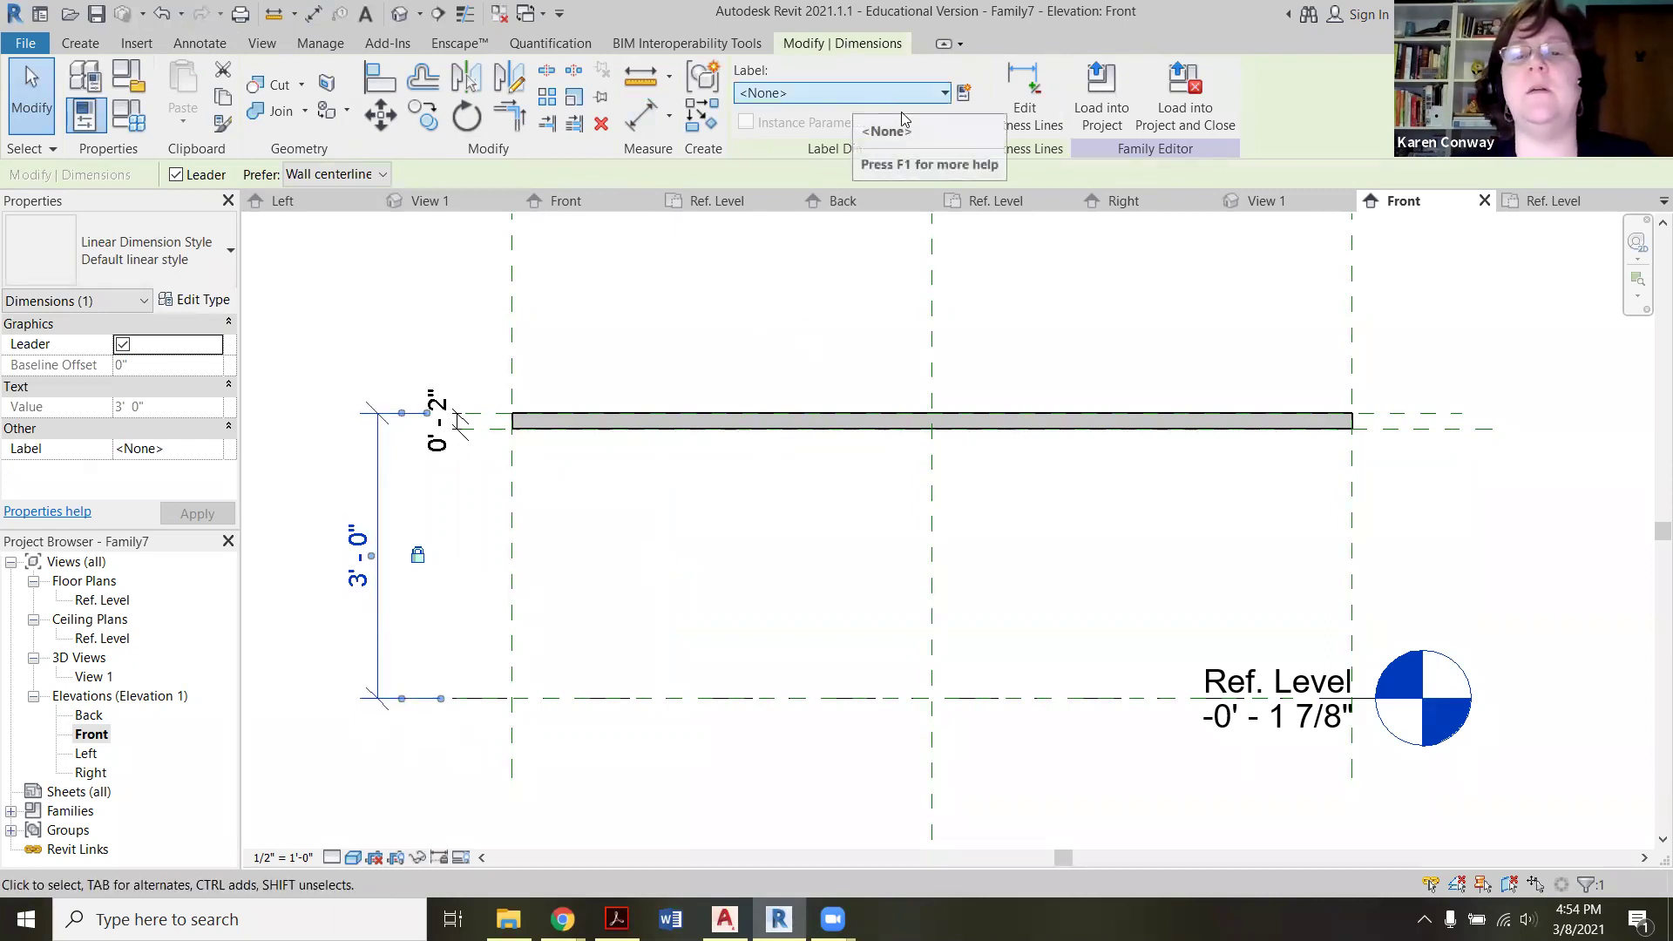
pyautogui.click(963, 93)
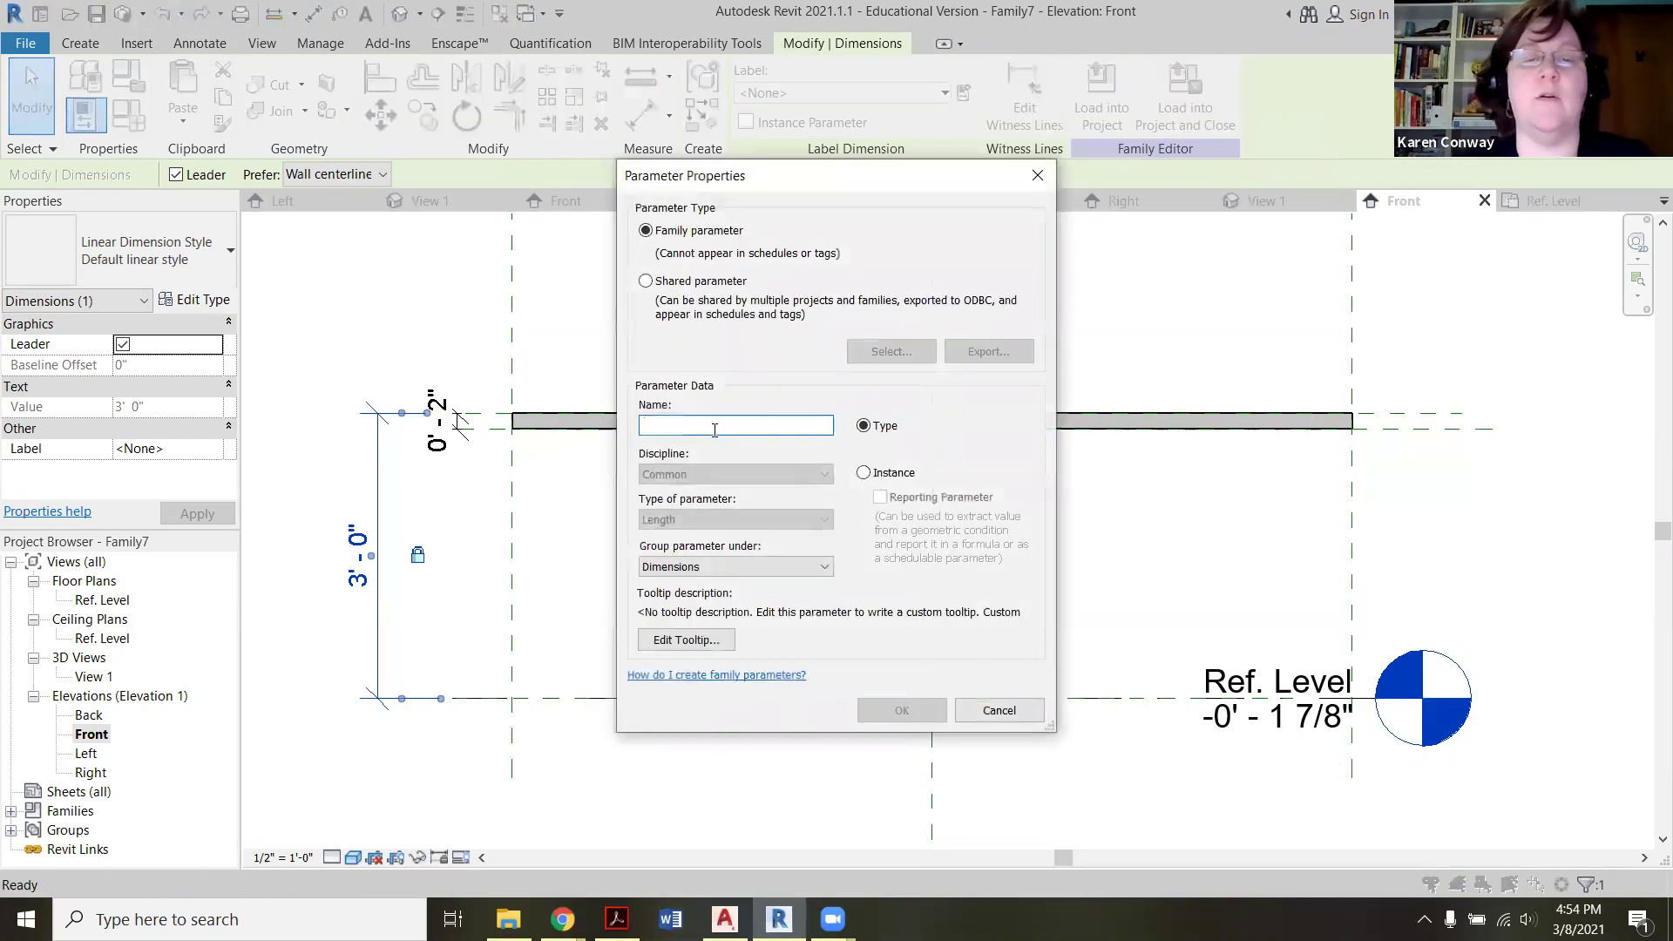
pyautogui.write('Table Height')
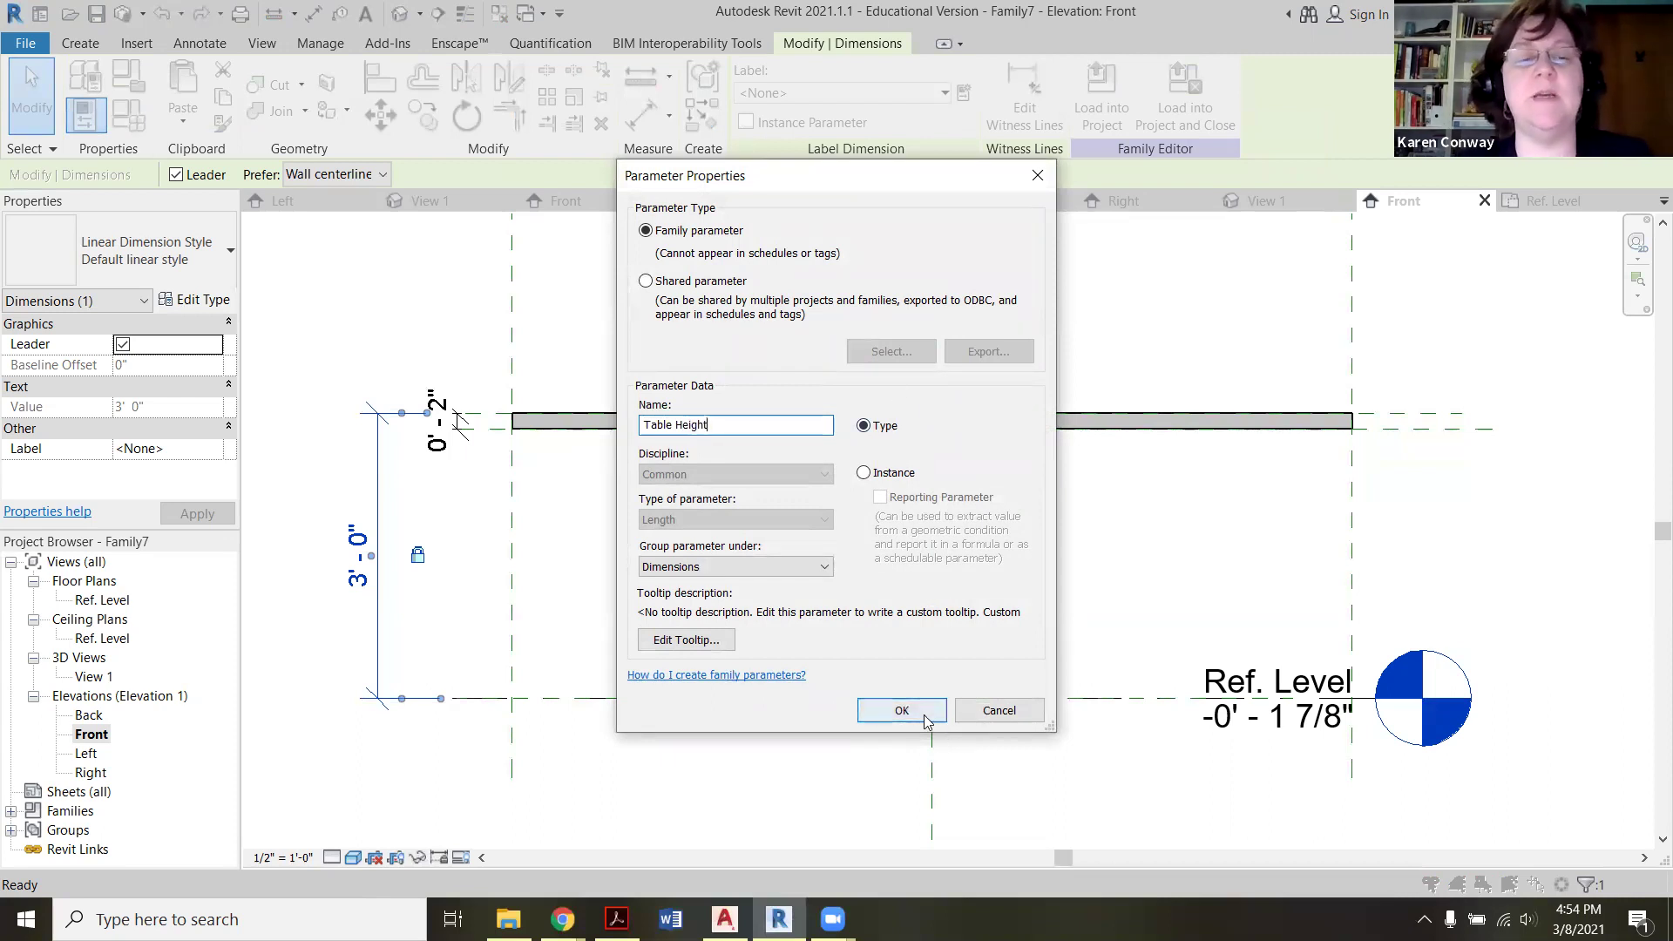
pyautogui.click(901, 710)
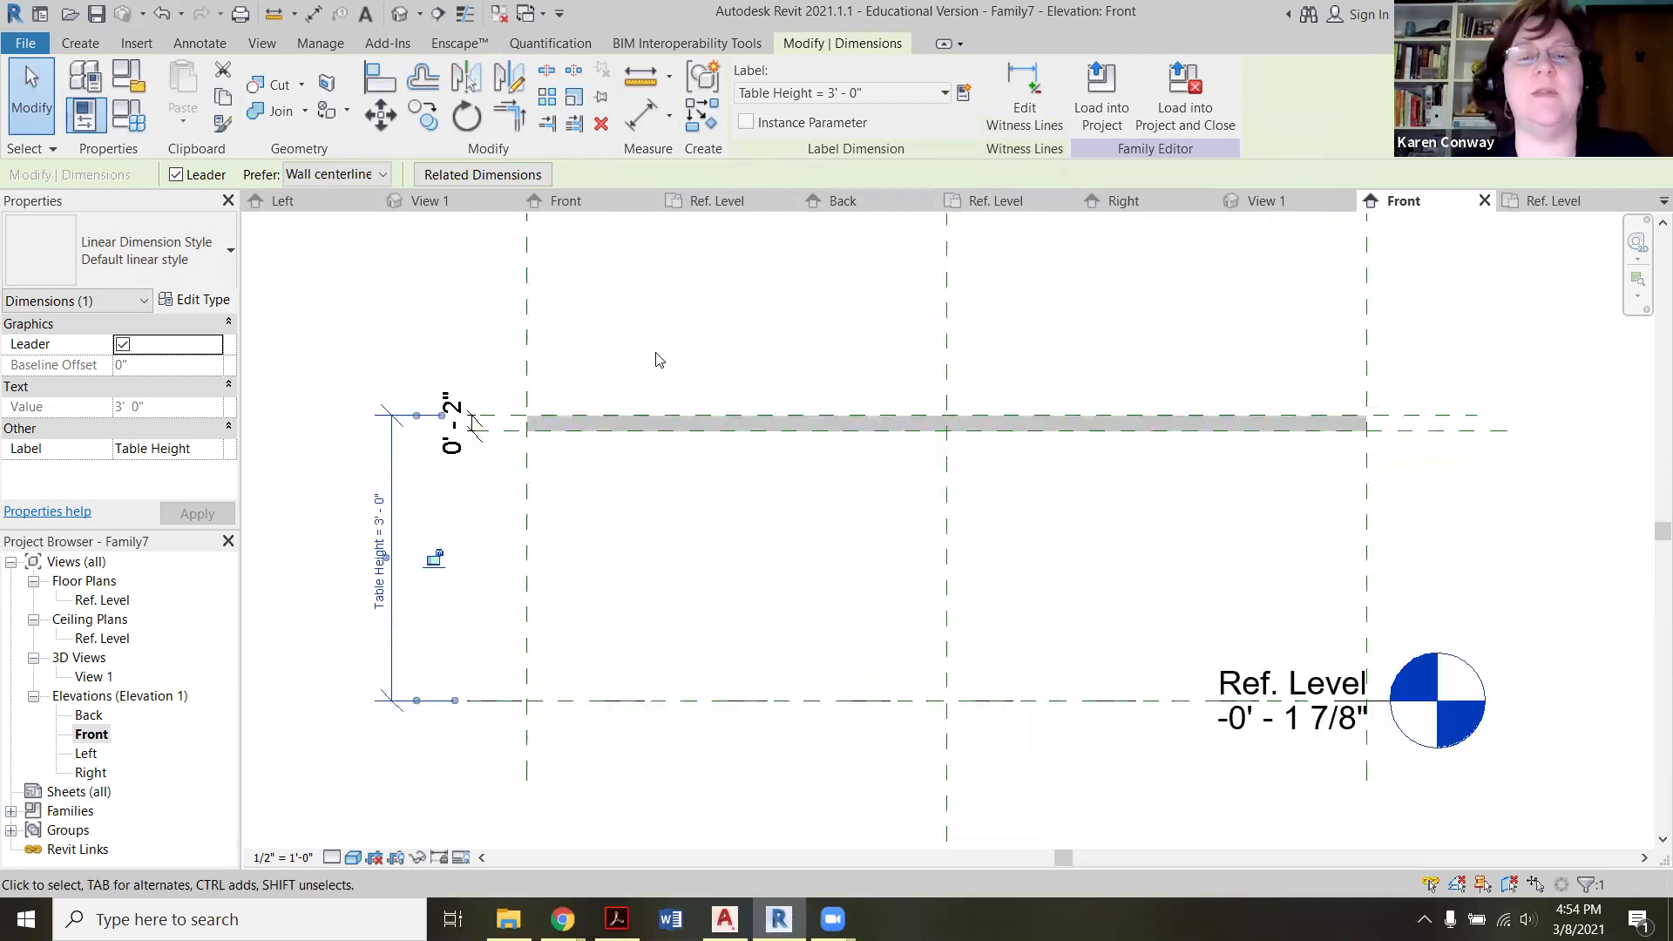
pyautogui.click(568, 591)
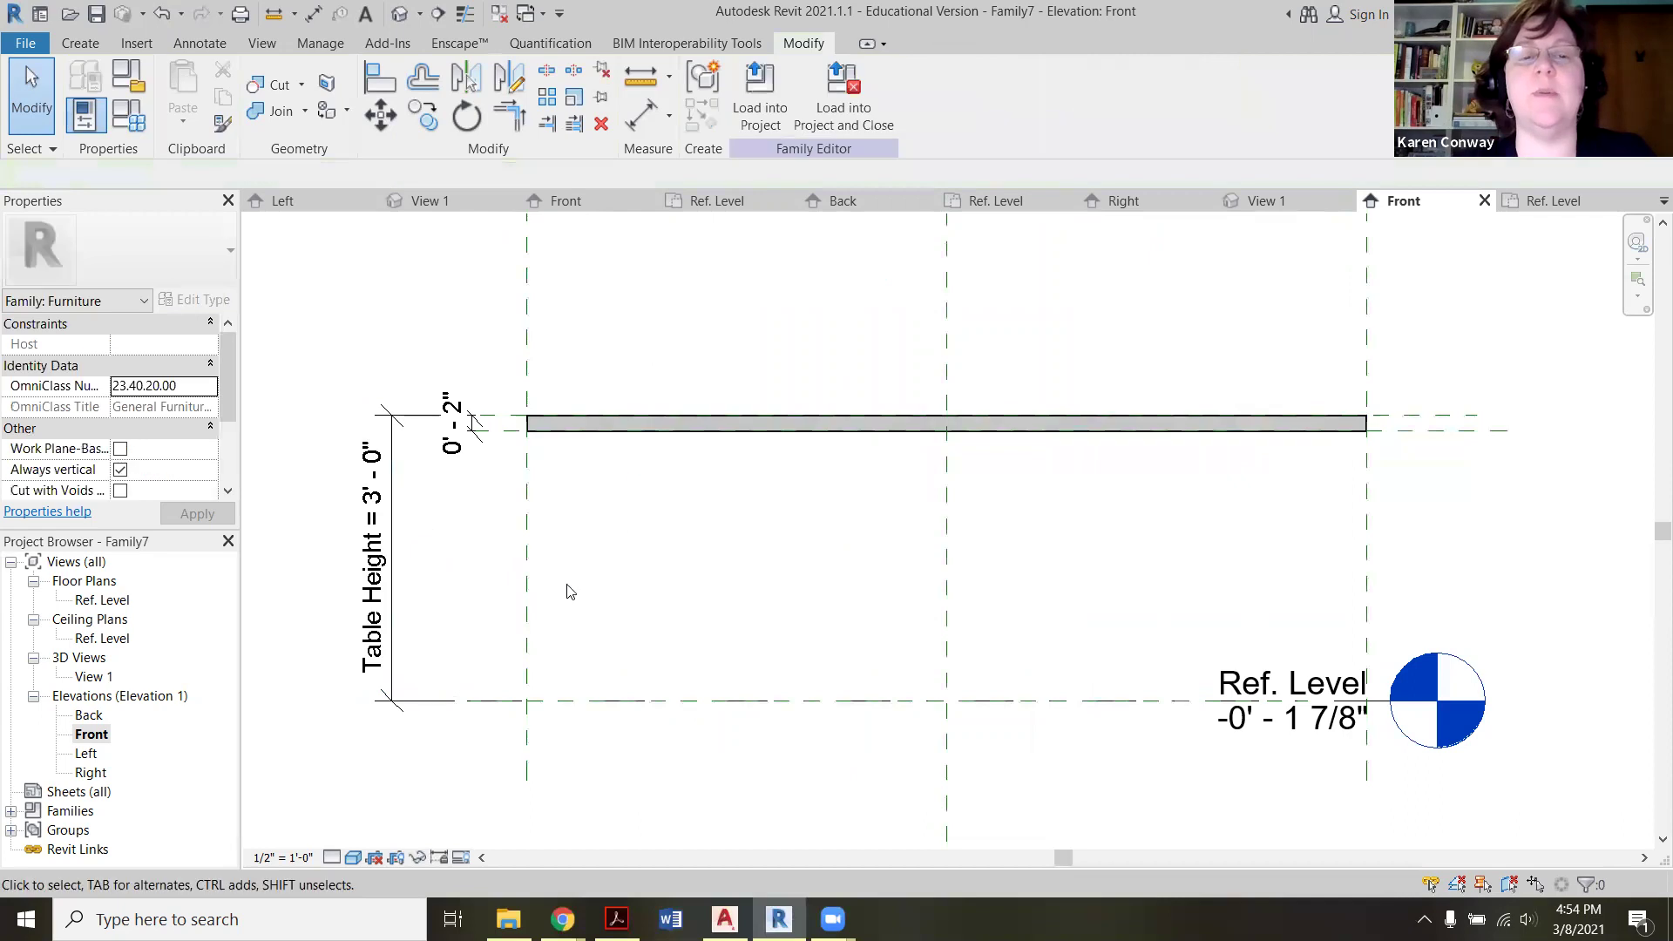
pyautogui.click(134, 128)
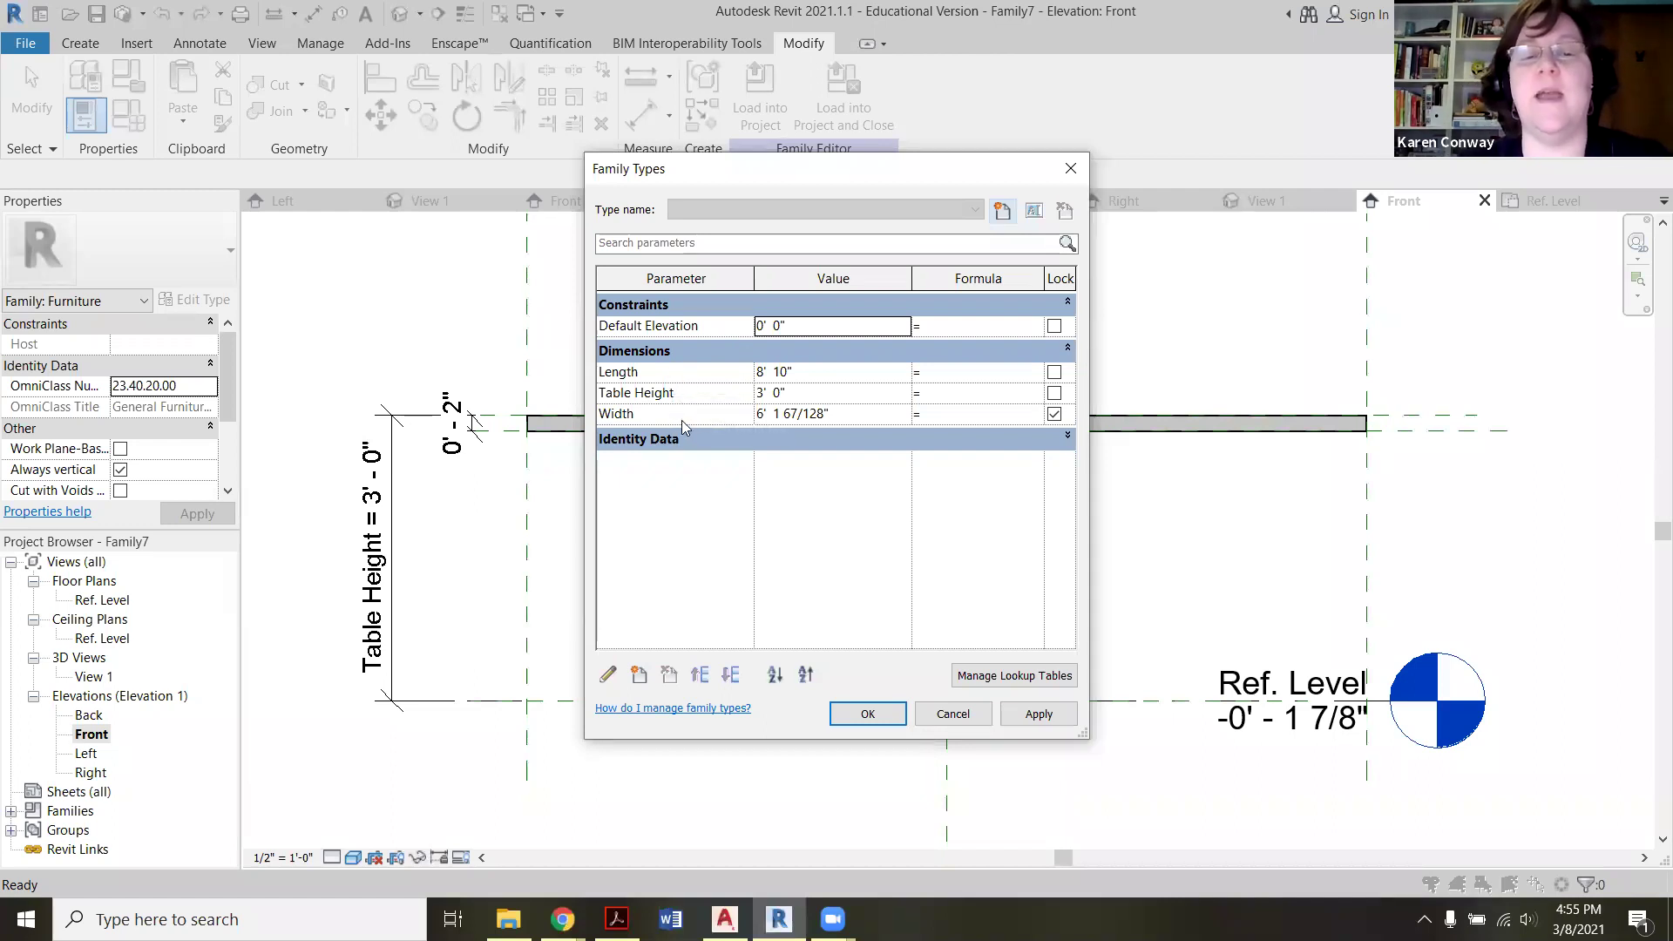
pyautogui.click(810, 394)
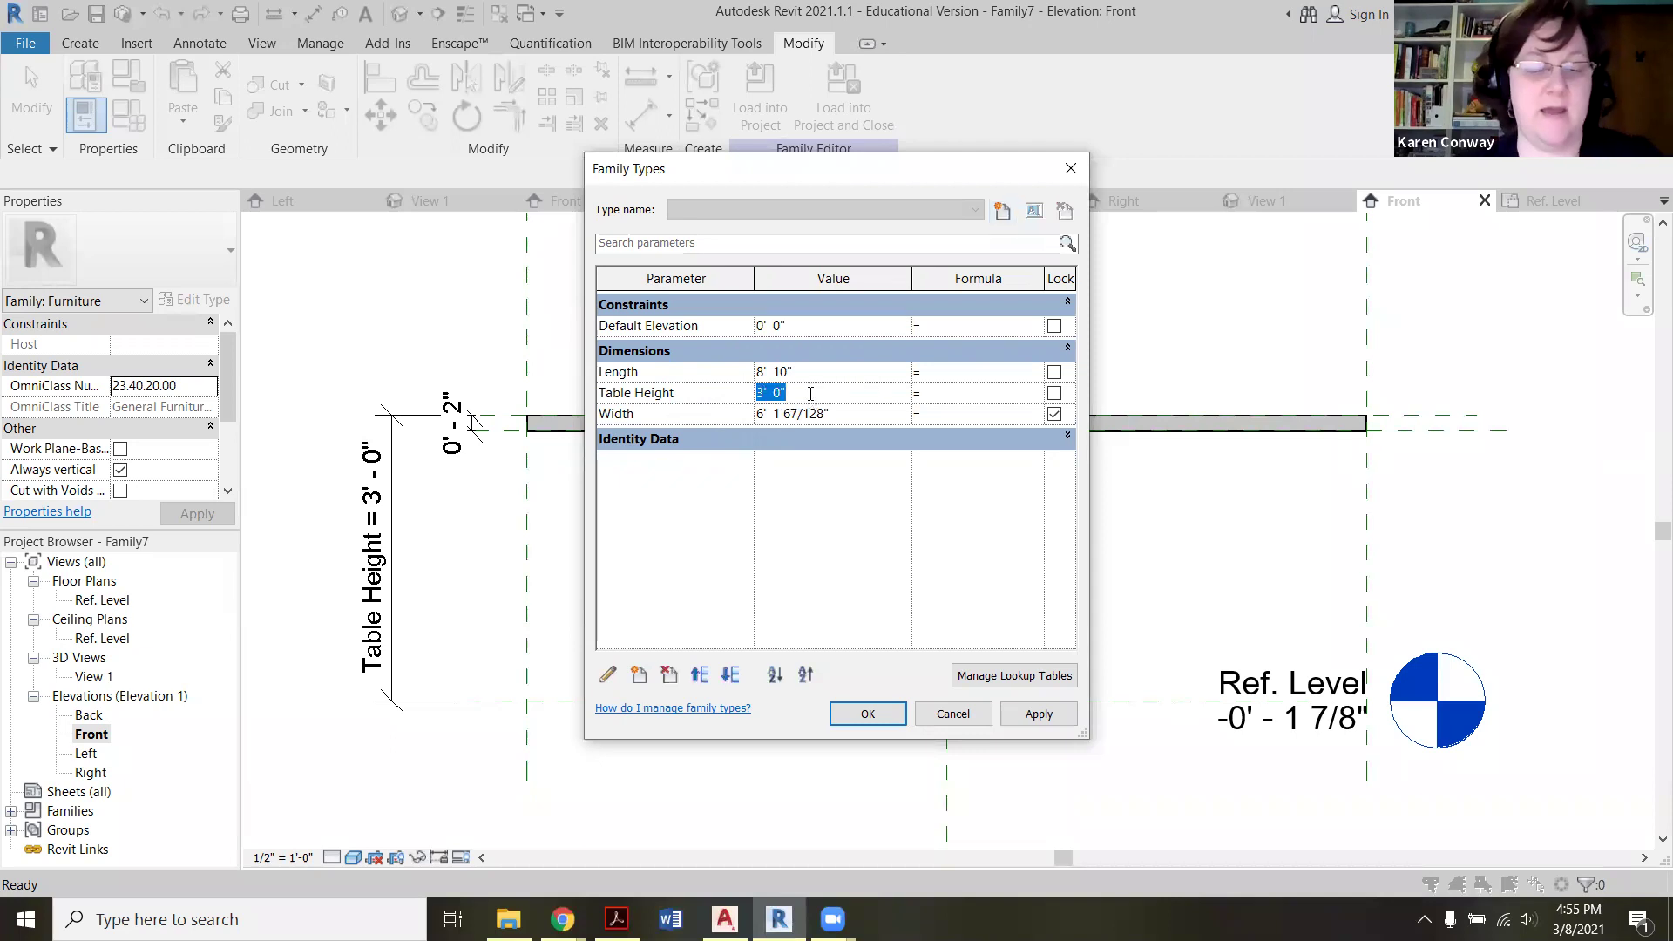
pyautogui.write('18')
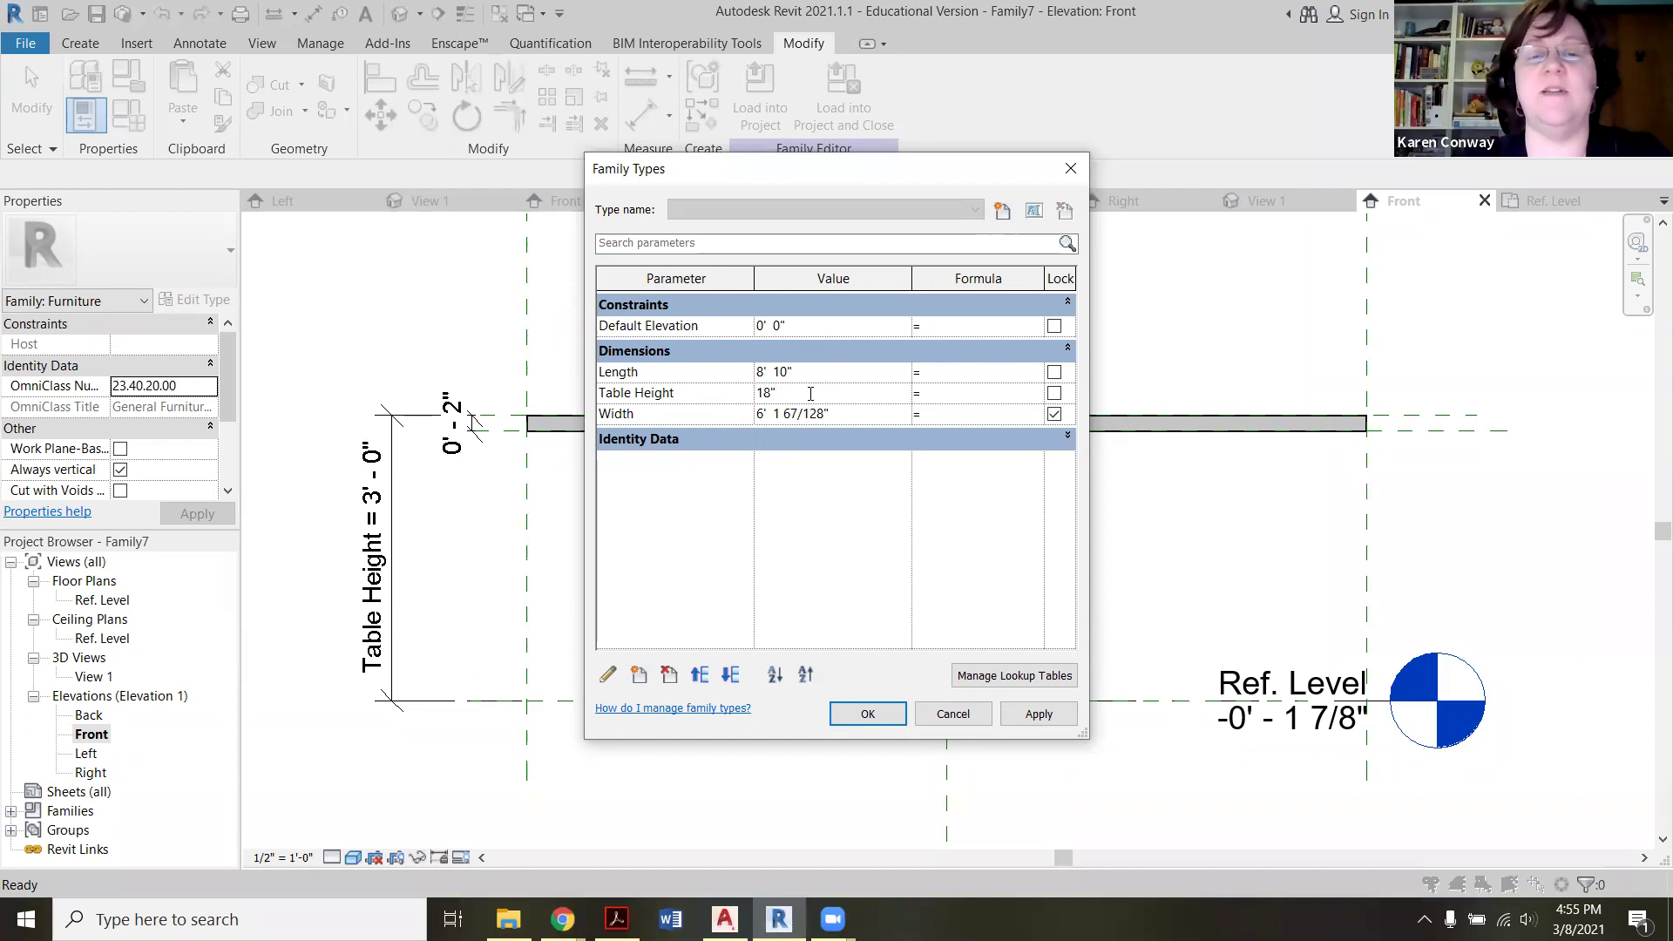
pyautogui.click(866, 713)
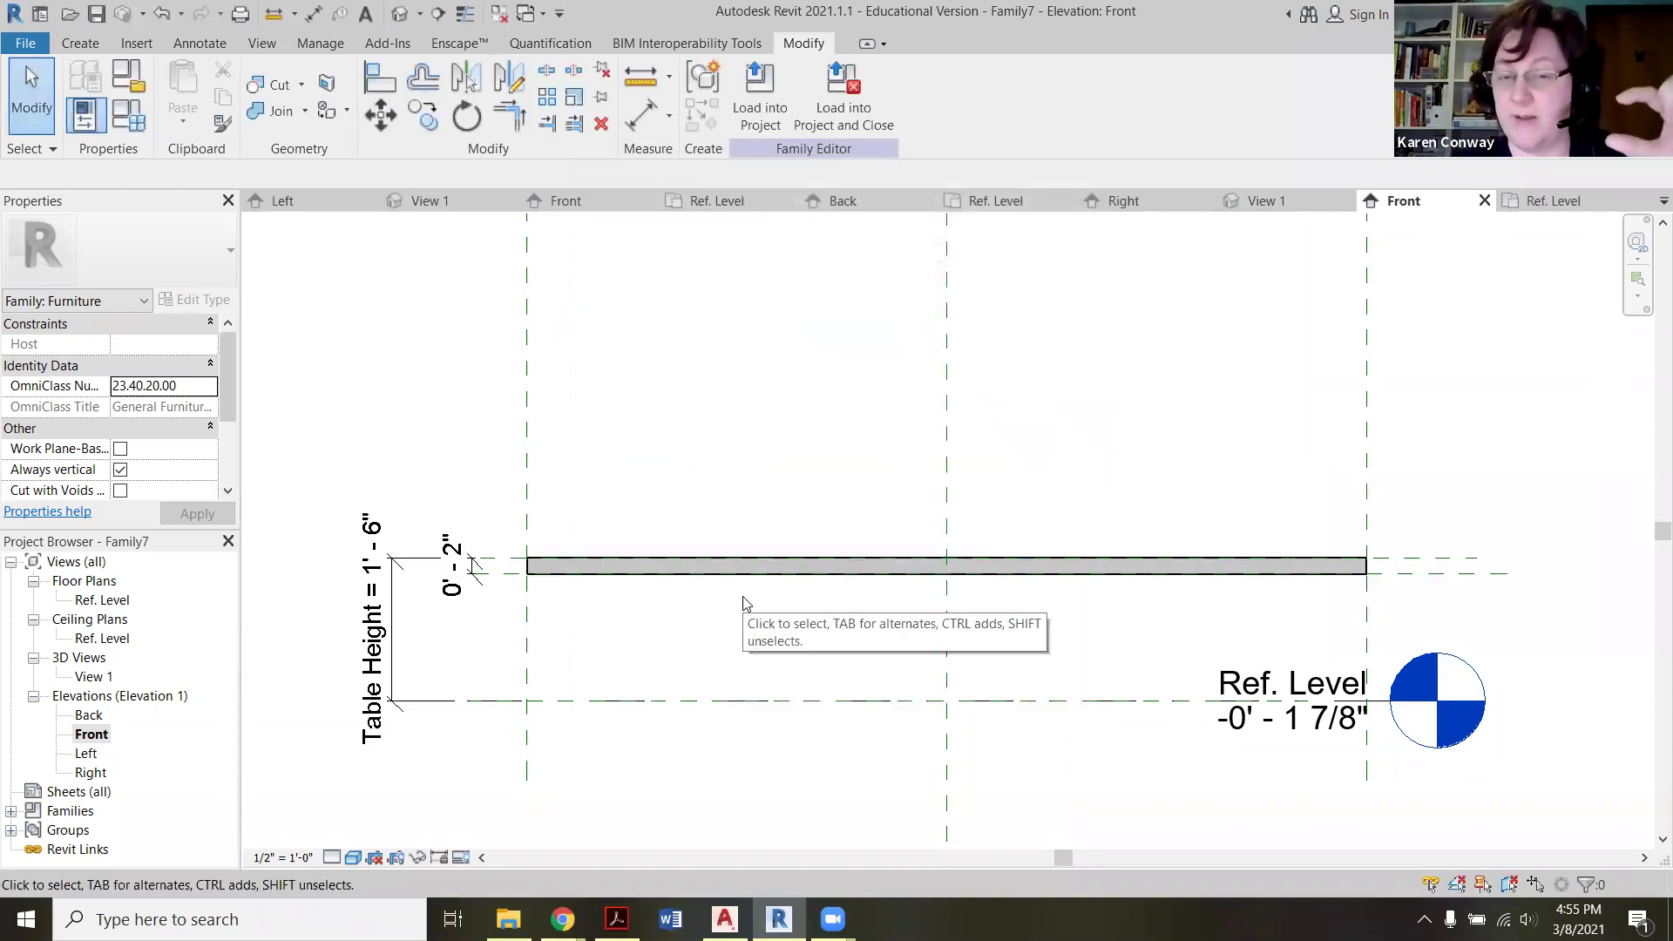
pyautogui.hotkey('ctrl', 'z')
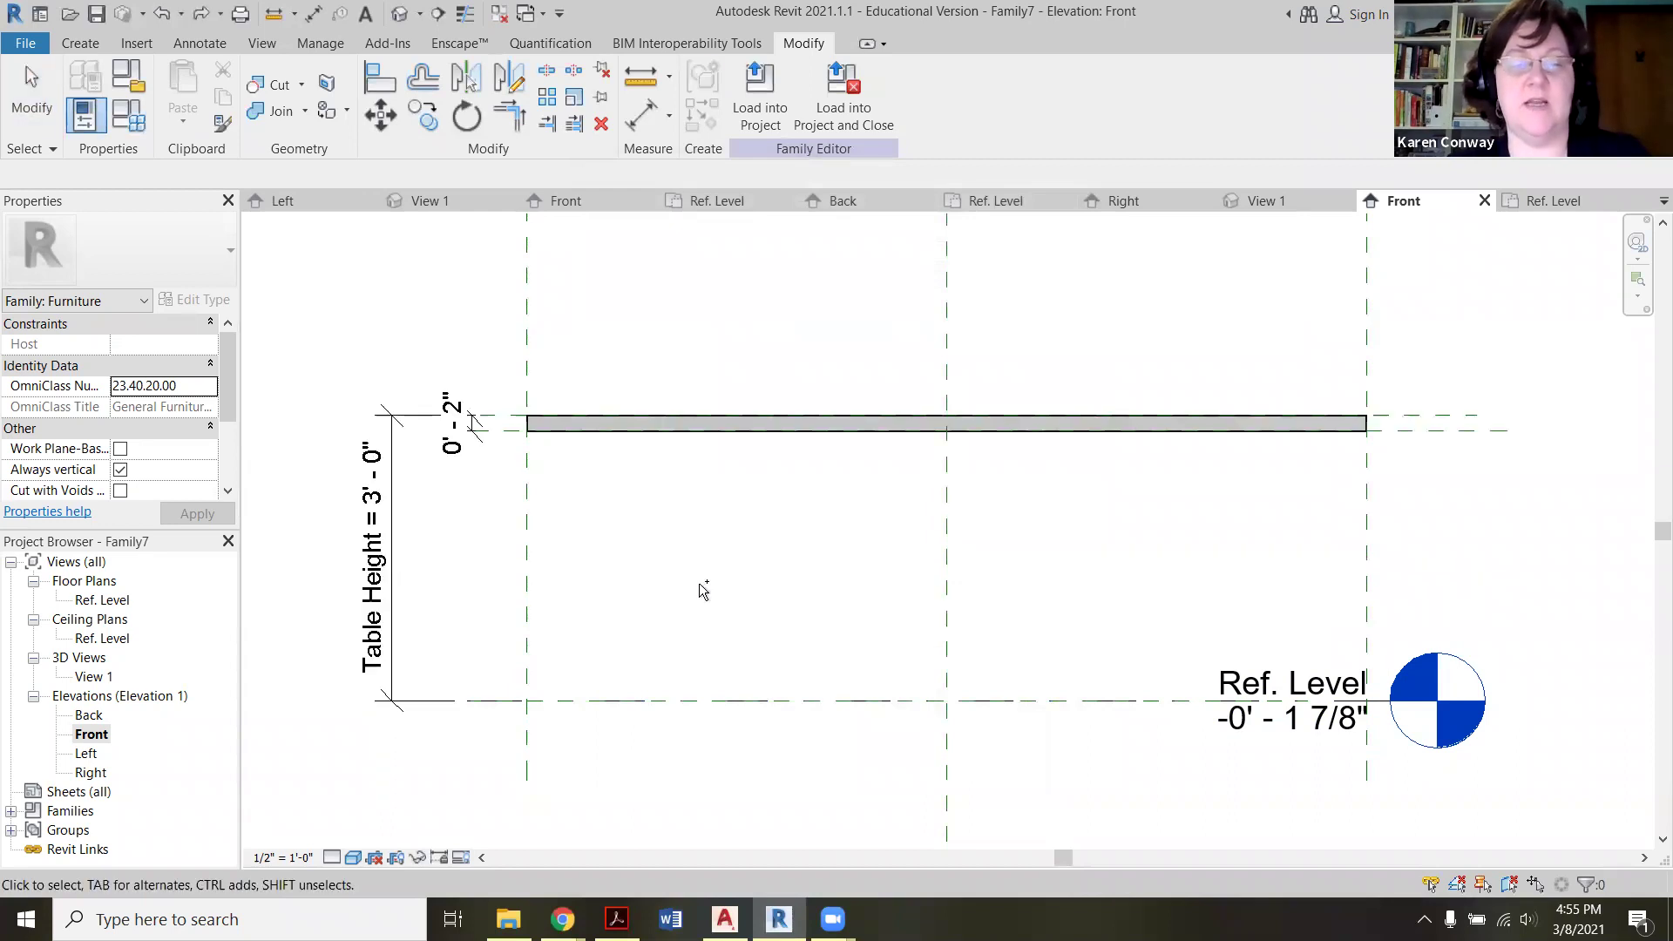
# Step: Switch to the Ref. Level floor plan and set the Length parameter to 5'
pyautogui.doubleClick(102, 600)
pyautogui.scroll(-2, 865, 507)
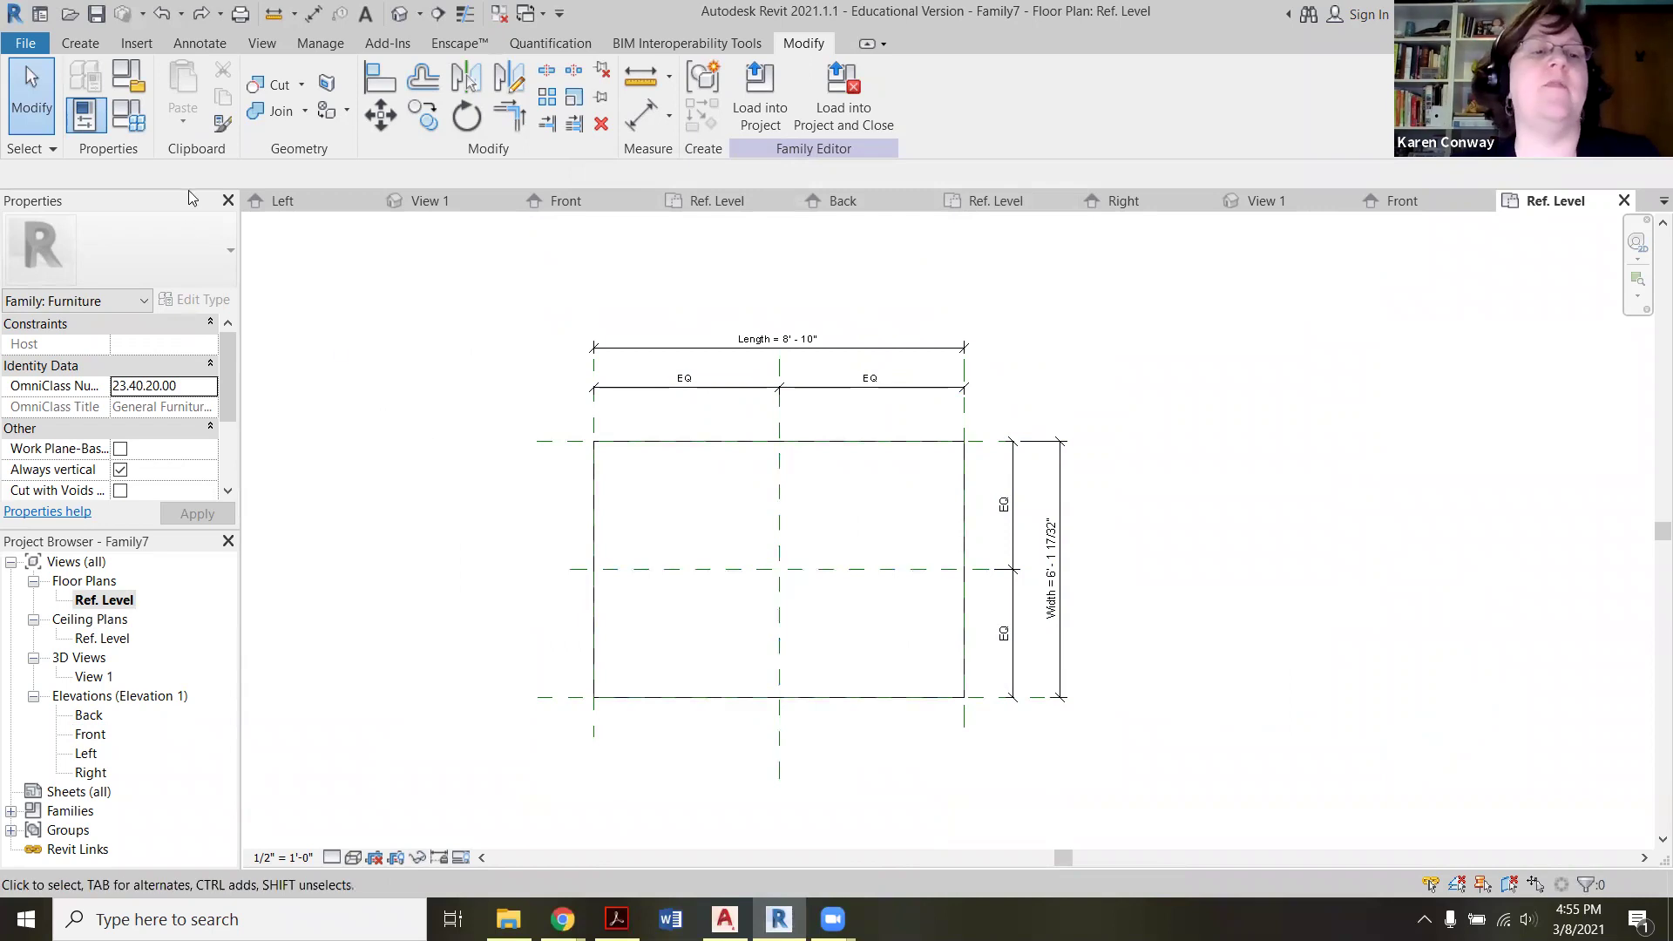
pyautogui.click(131, 122)
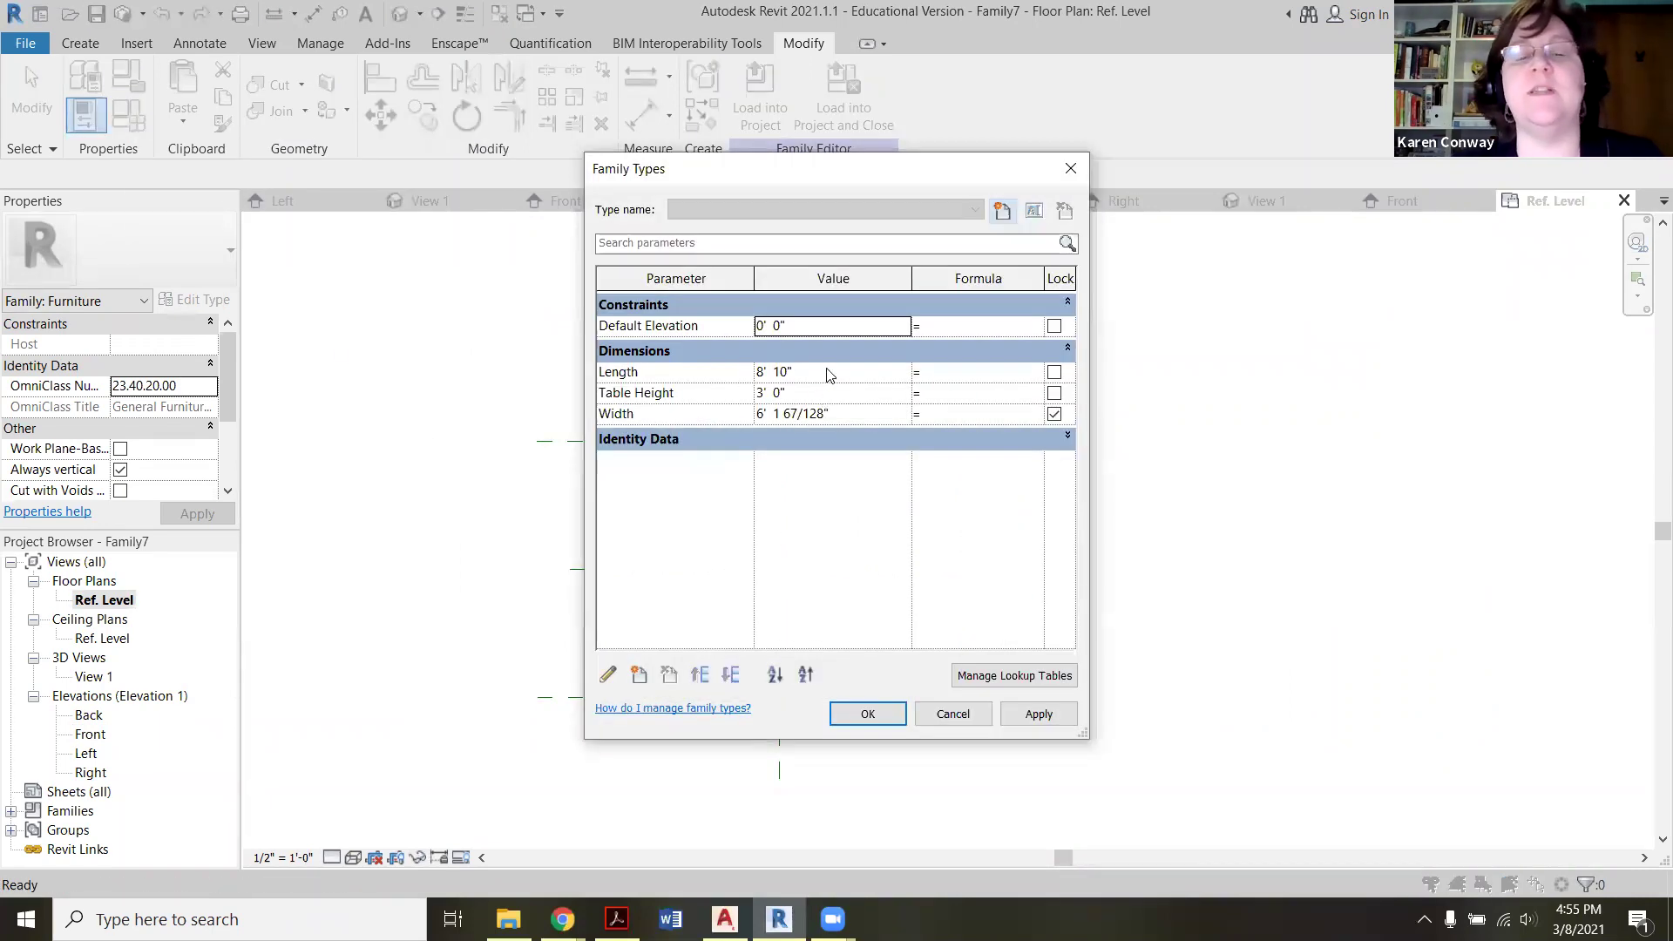
pyautogui.click(829, 373)
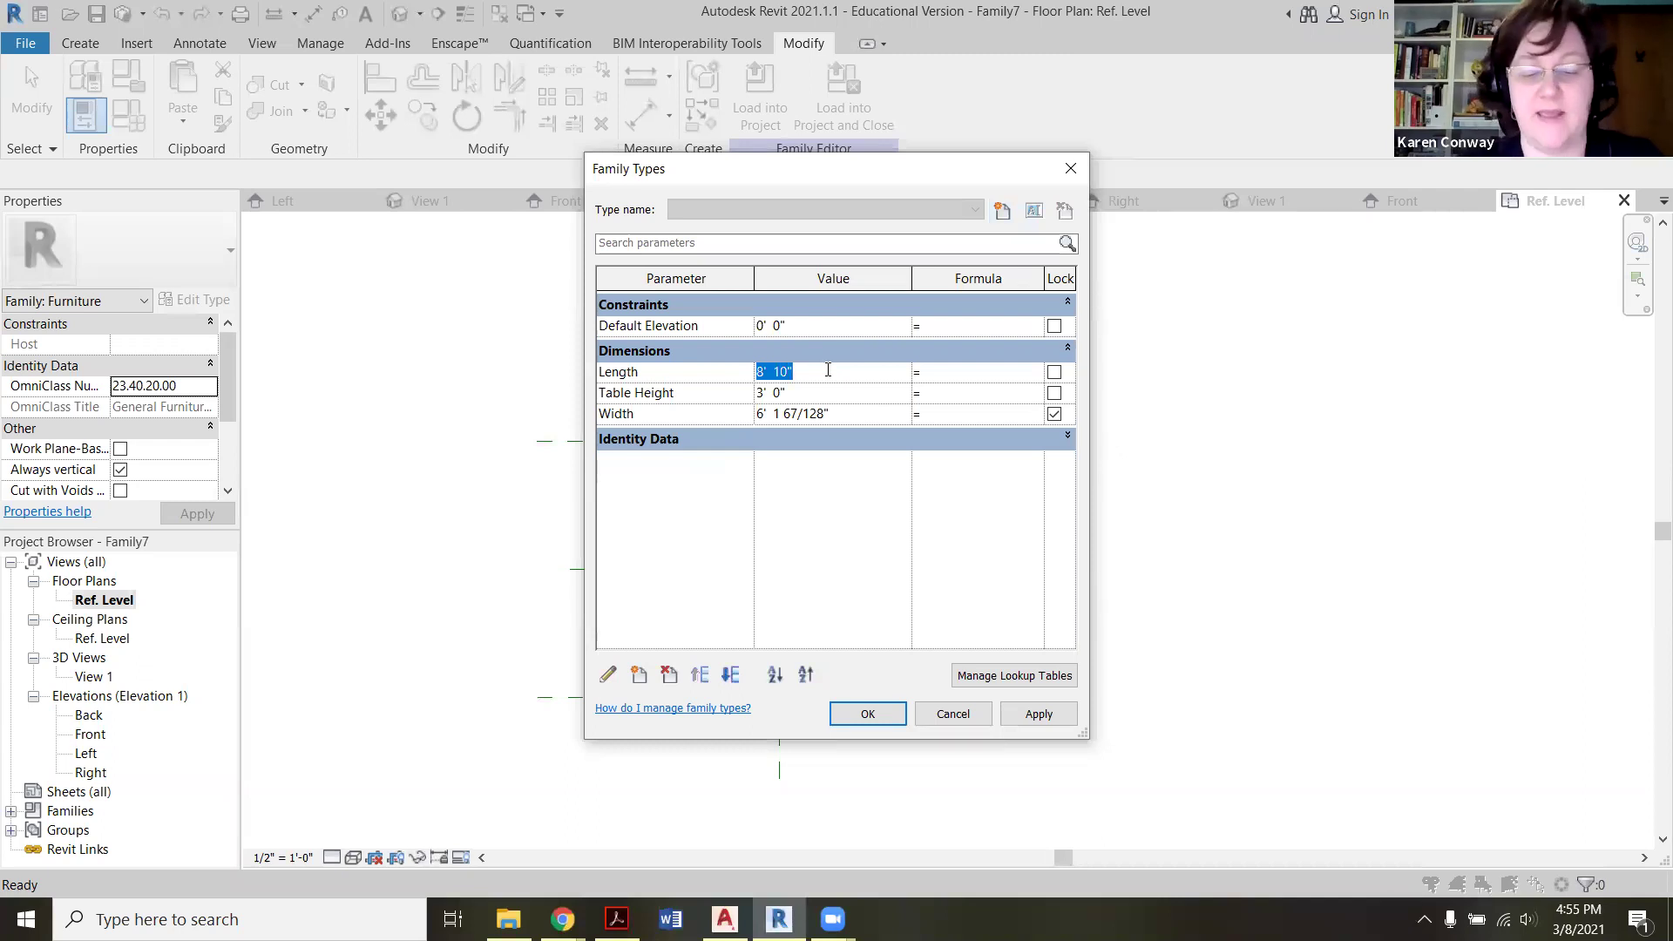
pyautogui.write('5')
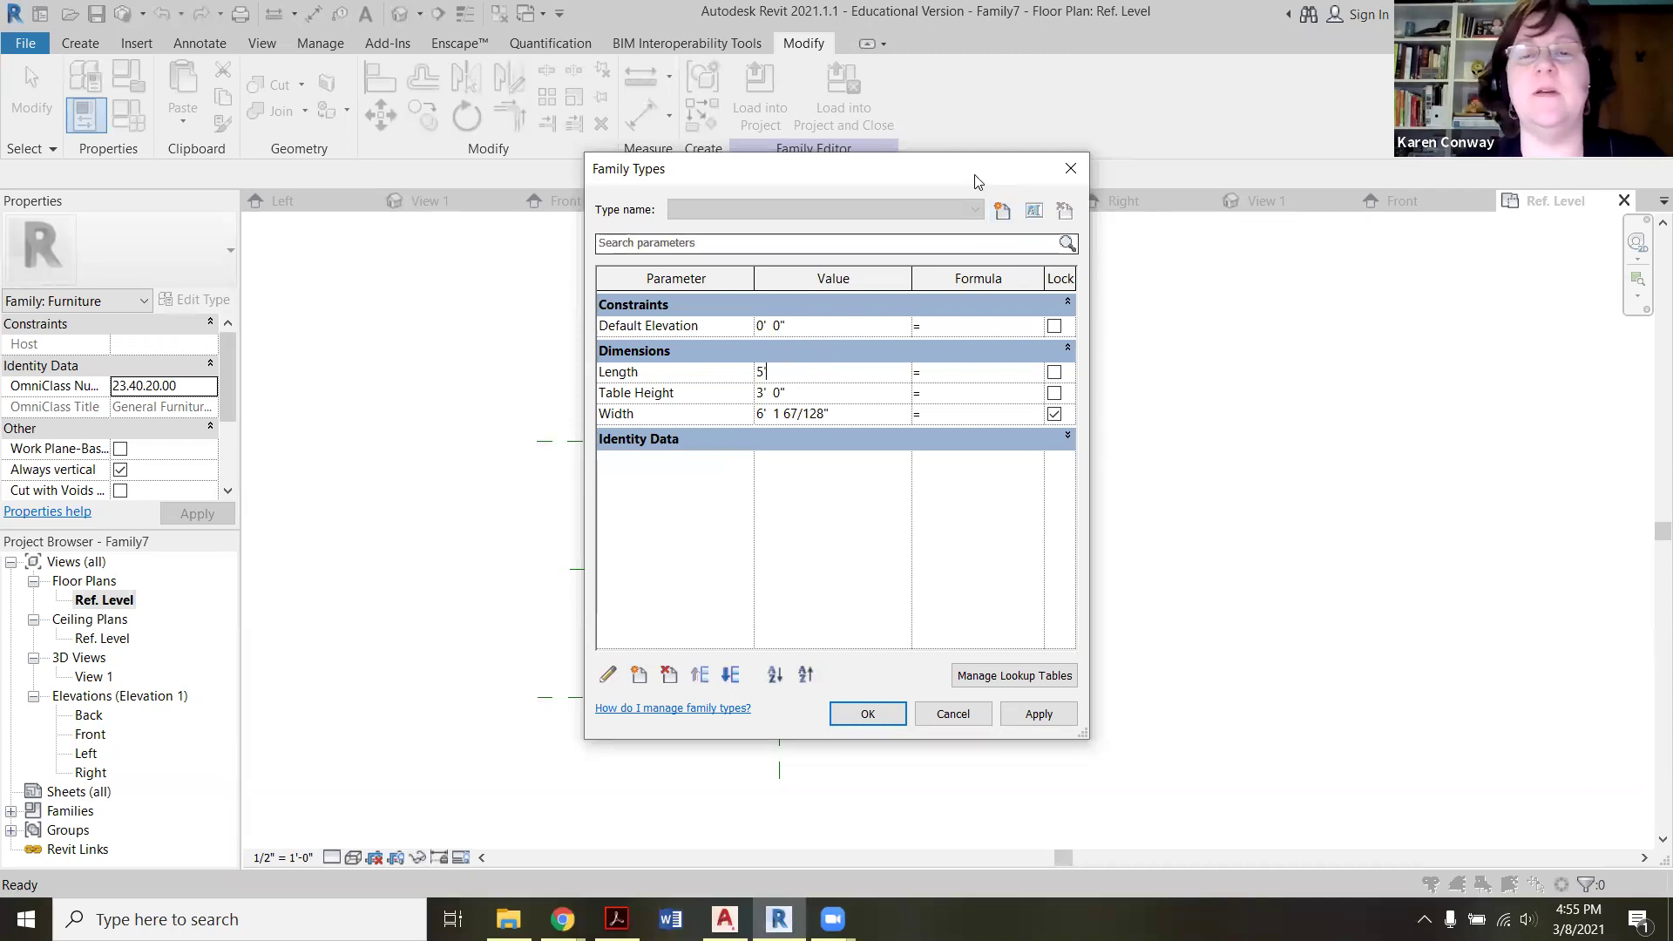
pyautogui.moveTo(965, 179); pyautogui.dragTo(419, 158)
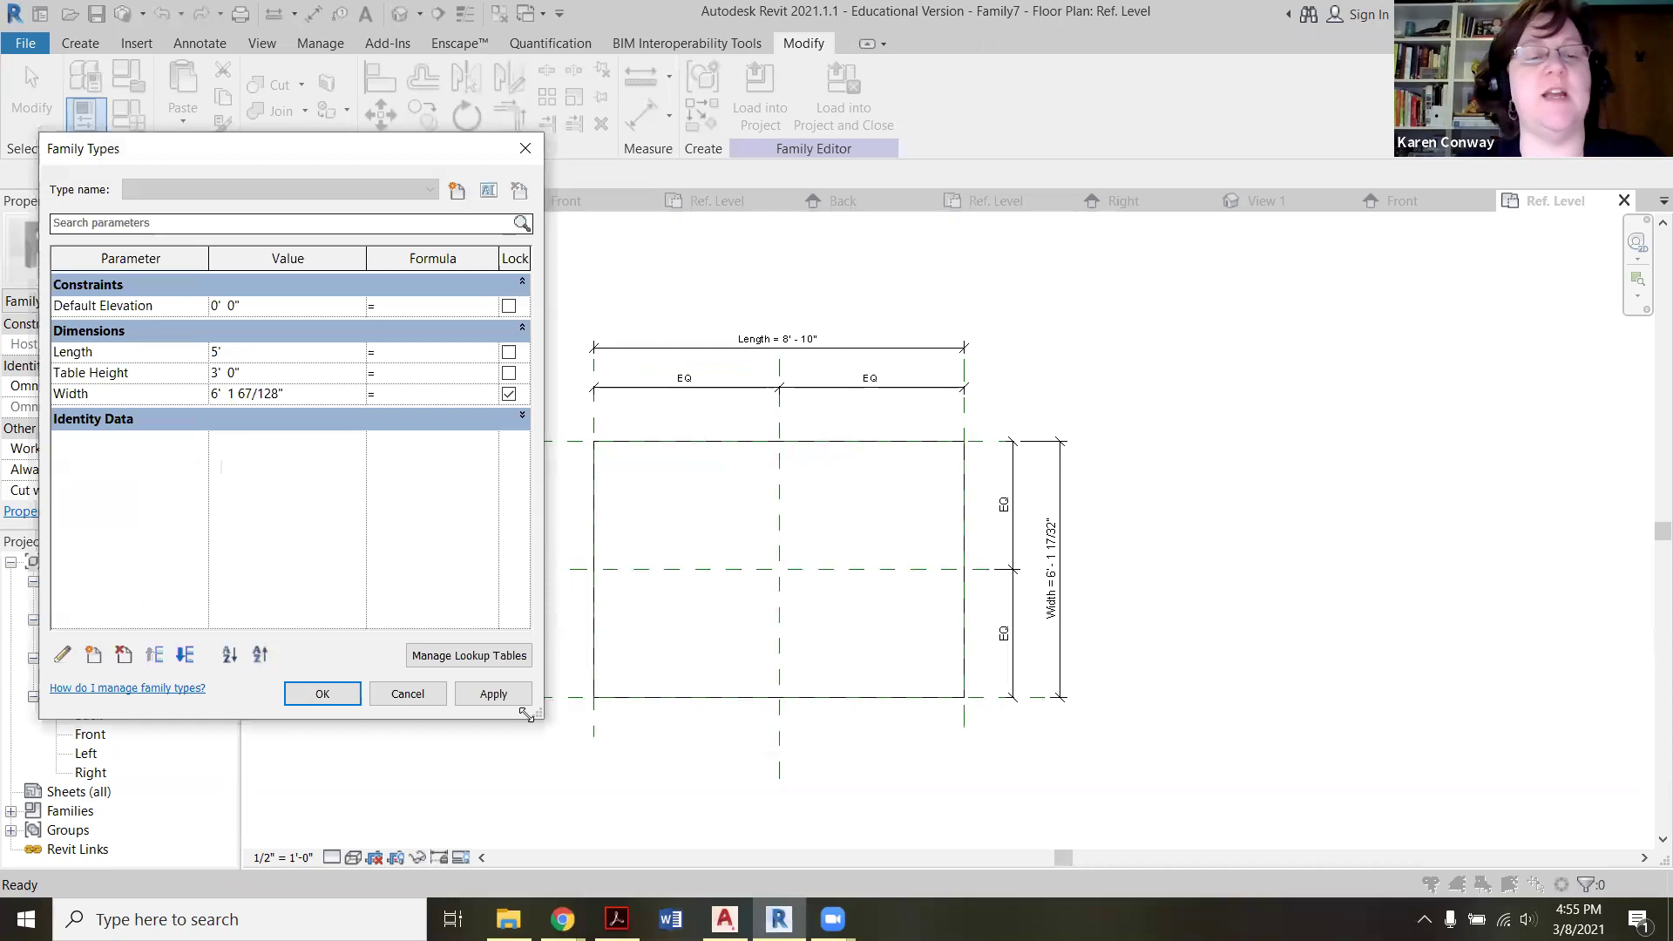
pyautogui.click(356, 697)
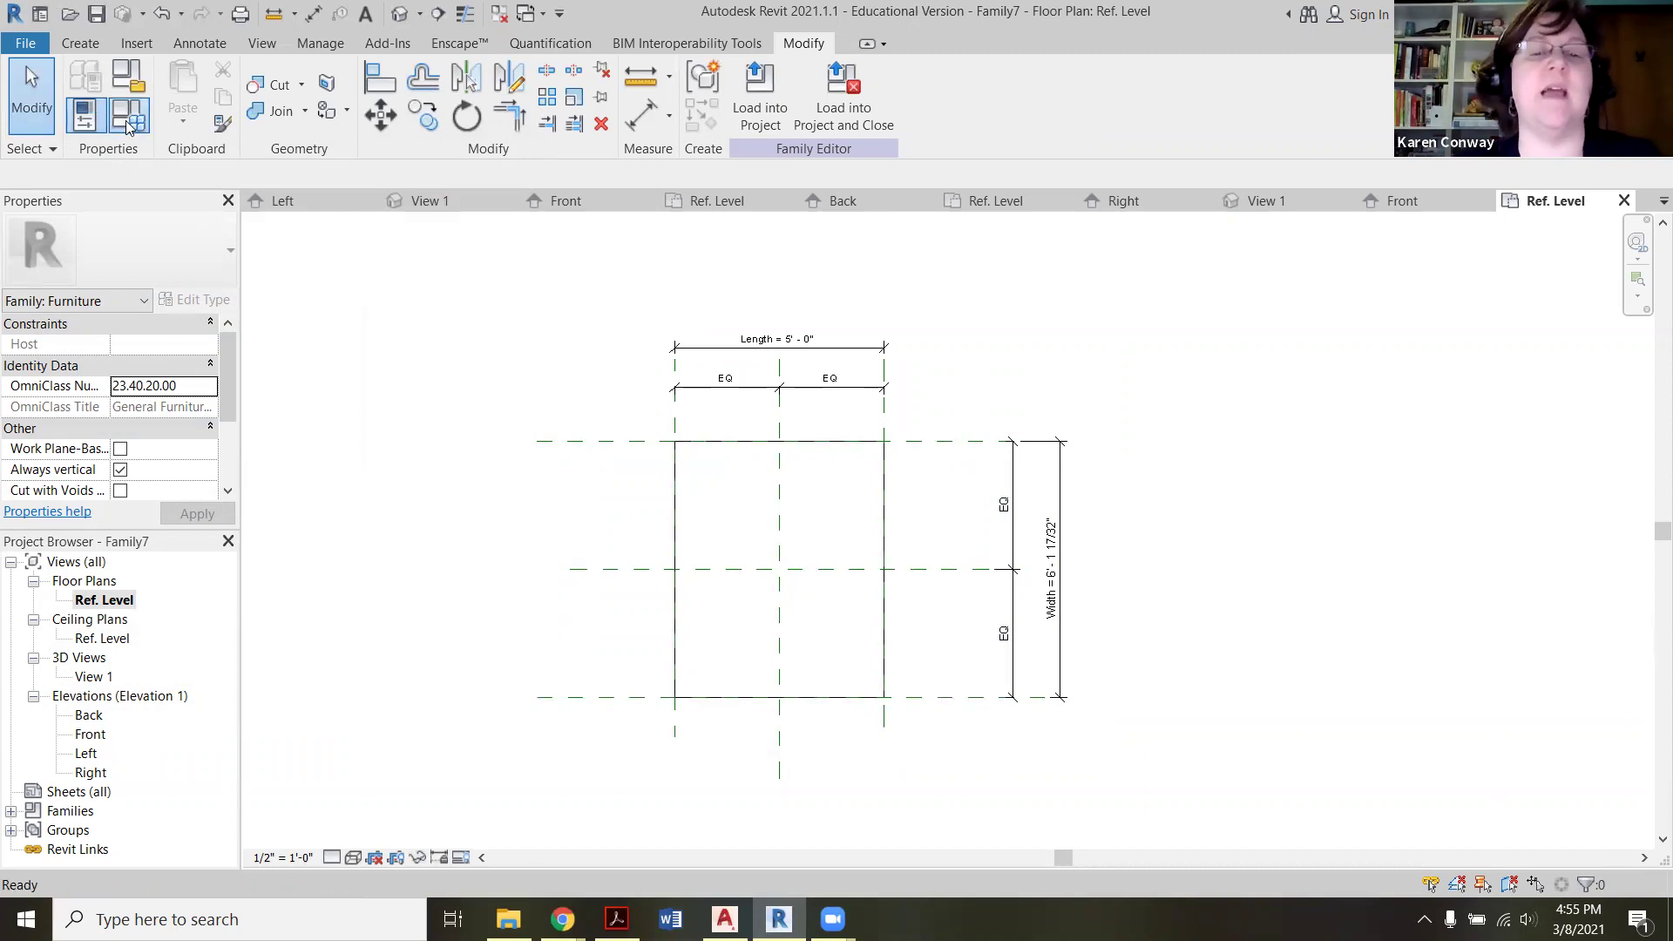
# Step: Set the Width parameter to 3' in Family Types, keeping Length at 5'-0"
pyautogui.click(85, 113)
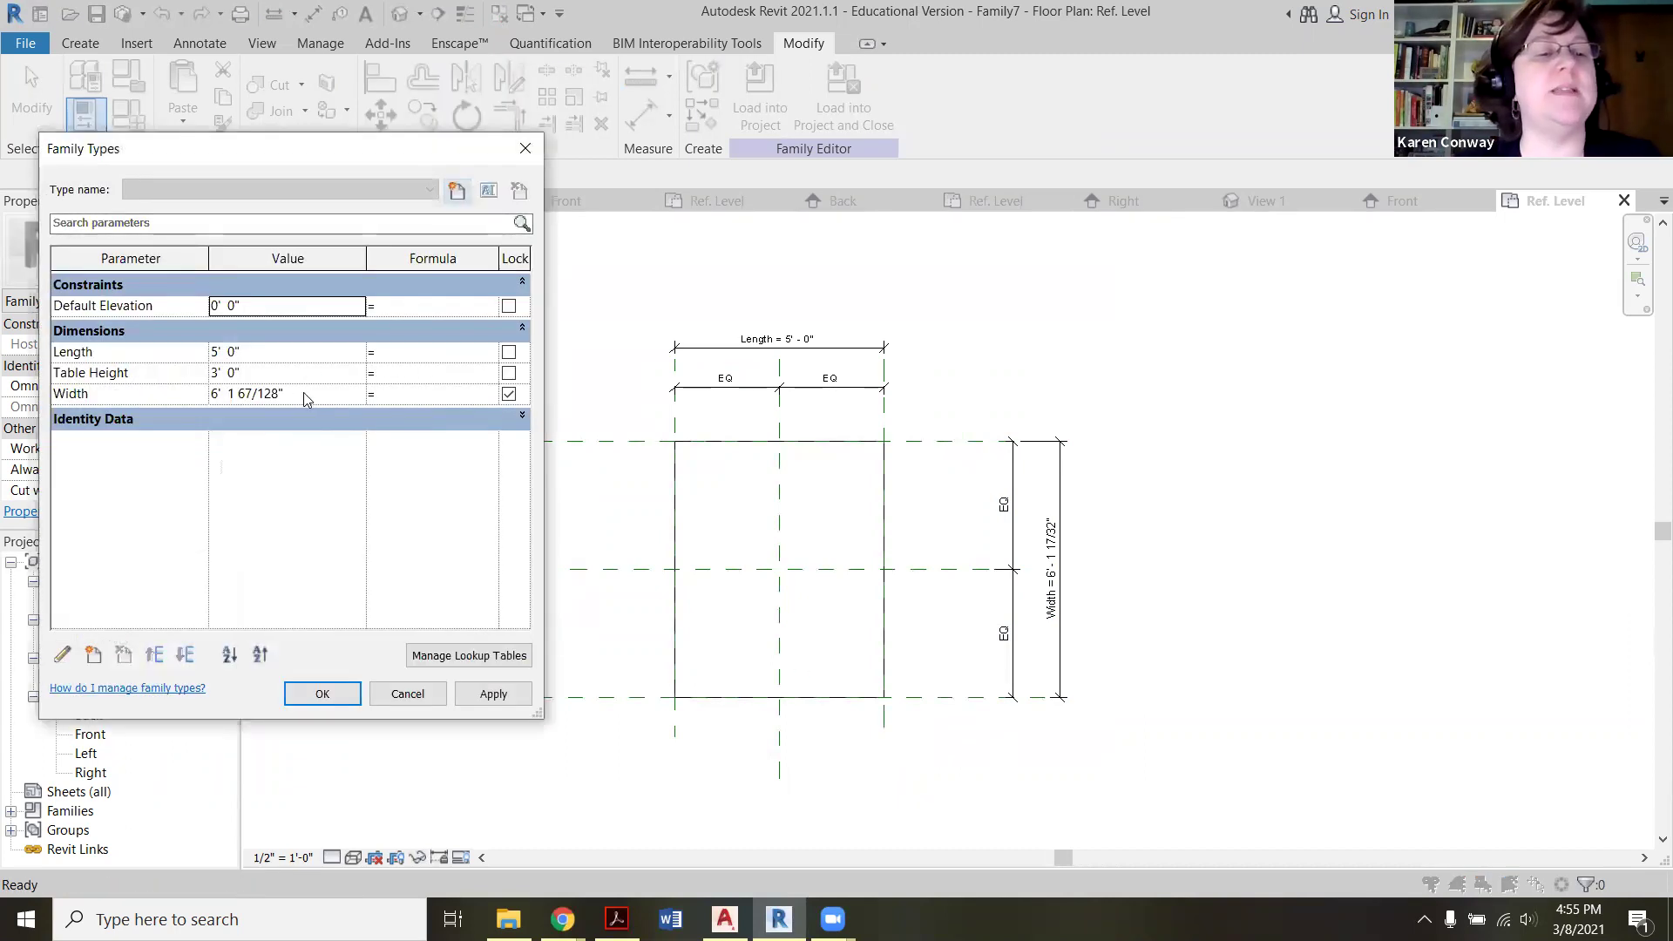
pyautogui.click(309, 395)
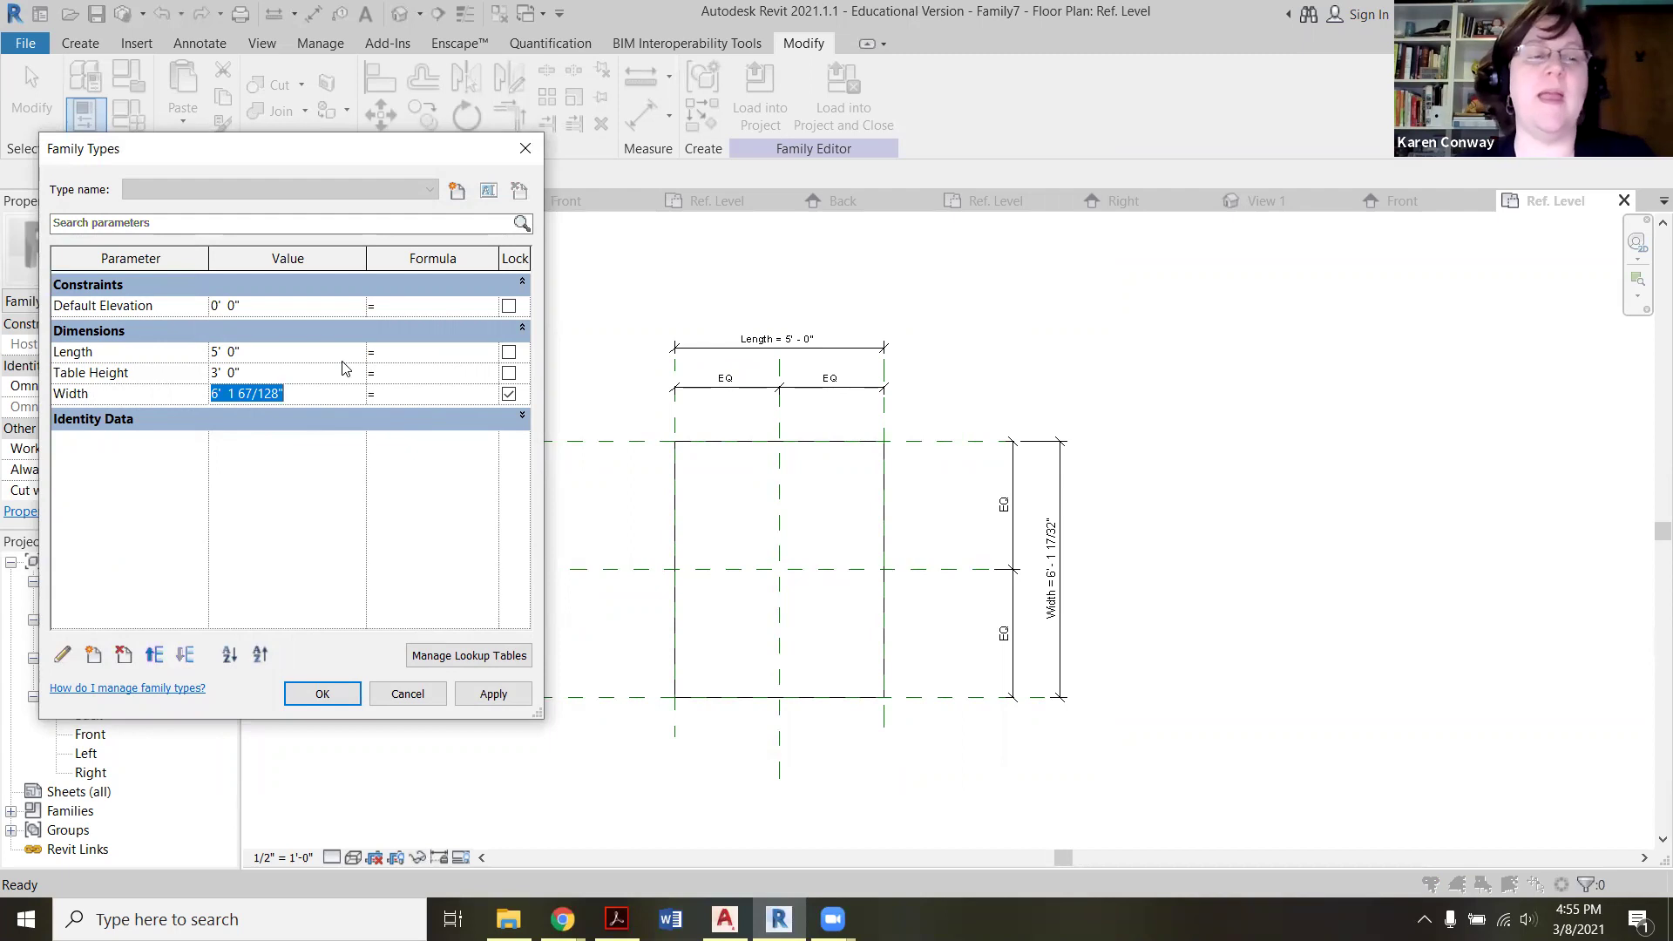
pyautogui.click(310, 360)
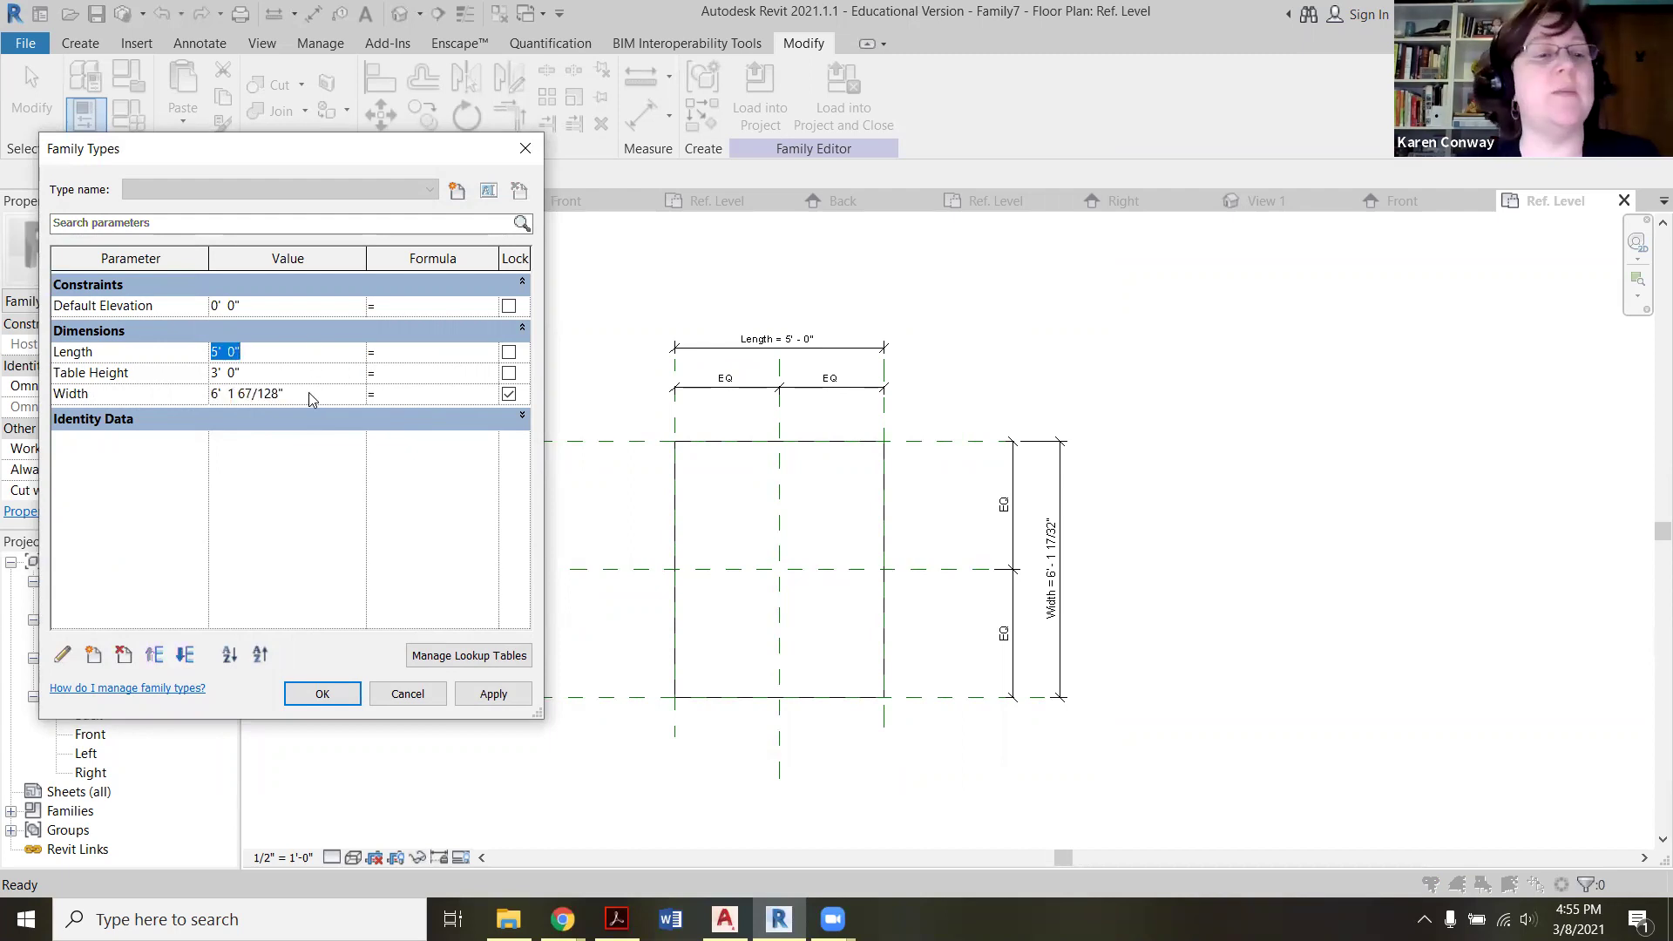
pyautogui.click(309, 393)
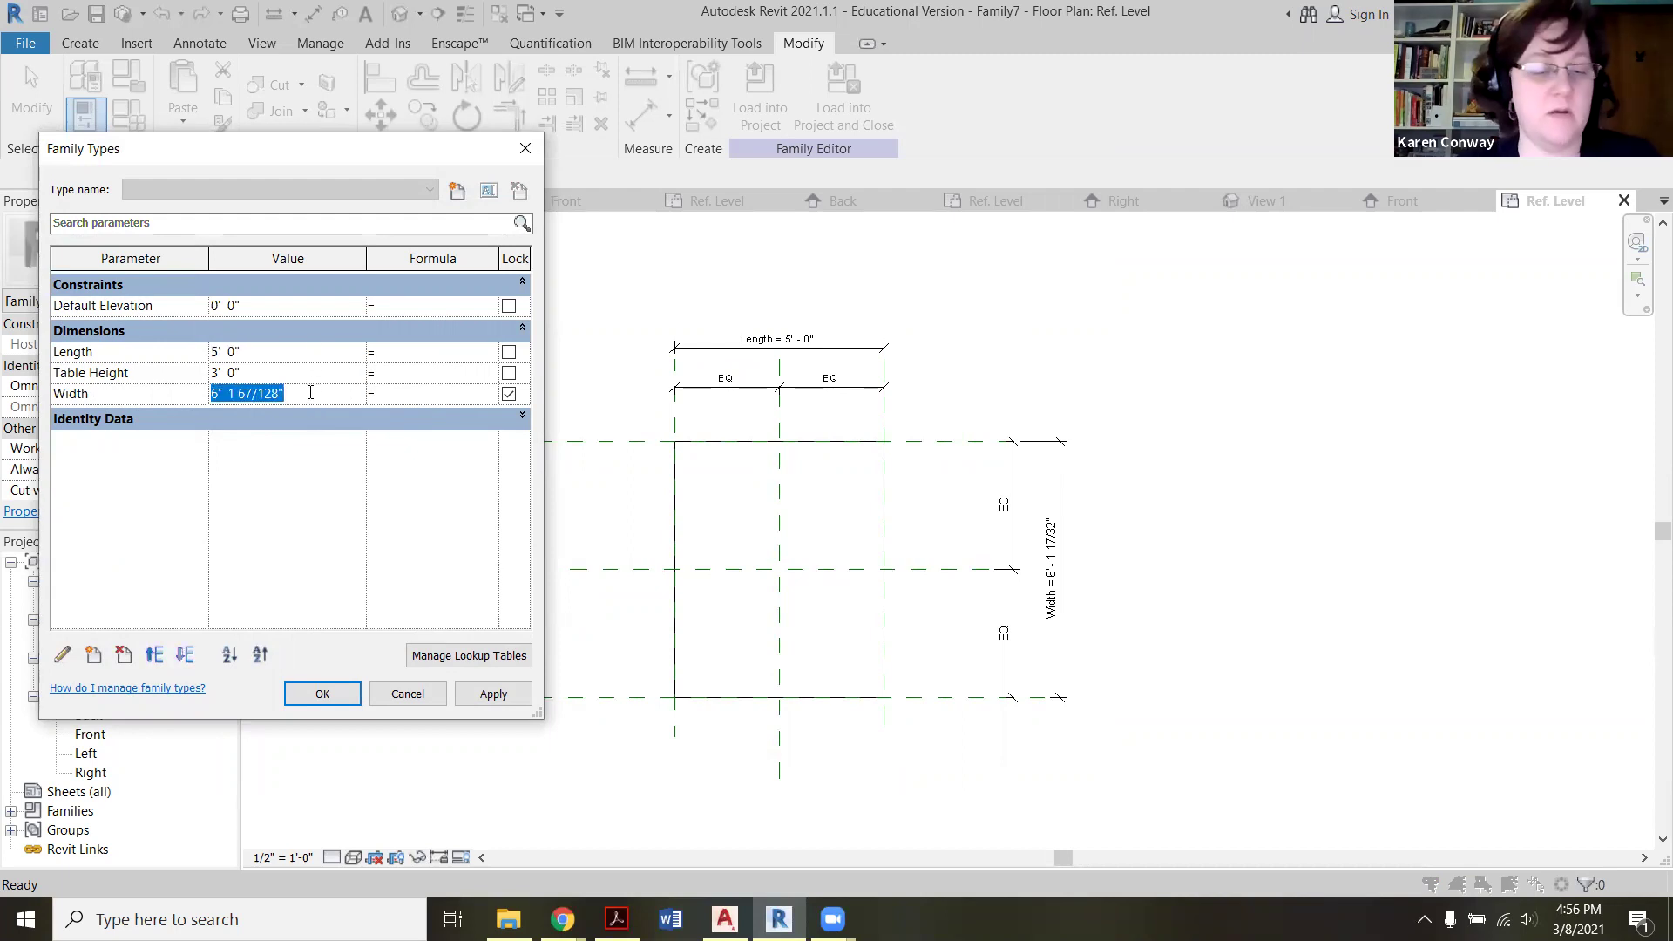
pyautogui.write("3'")
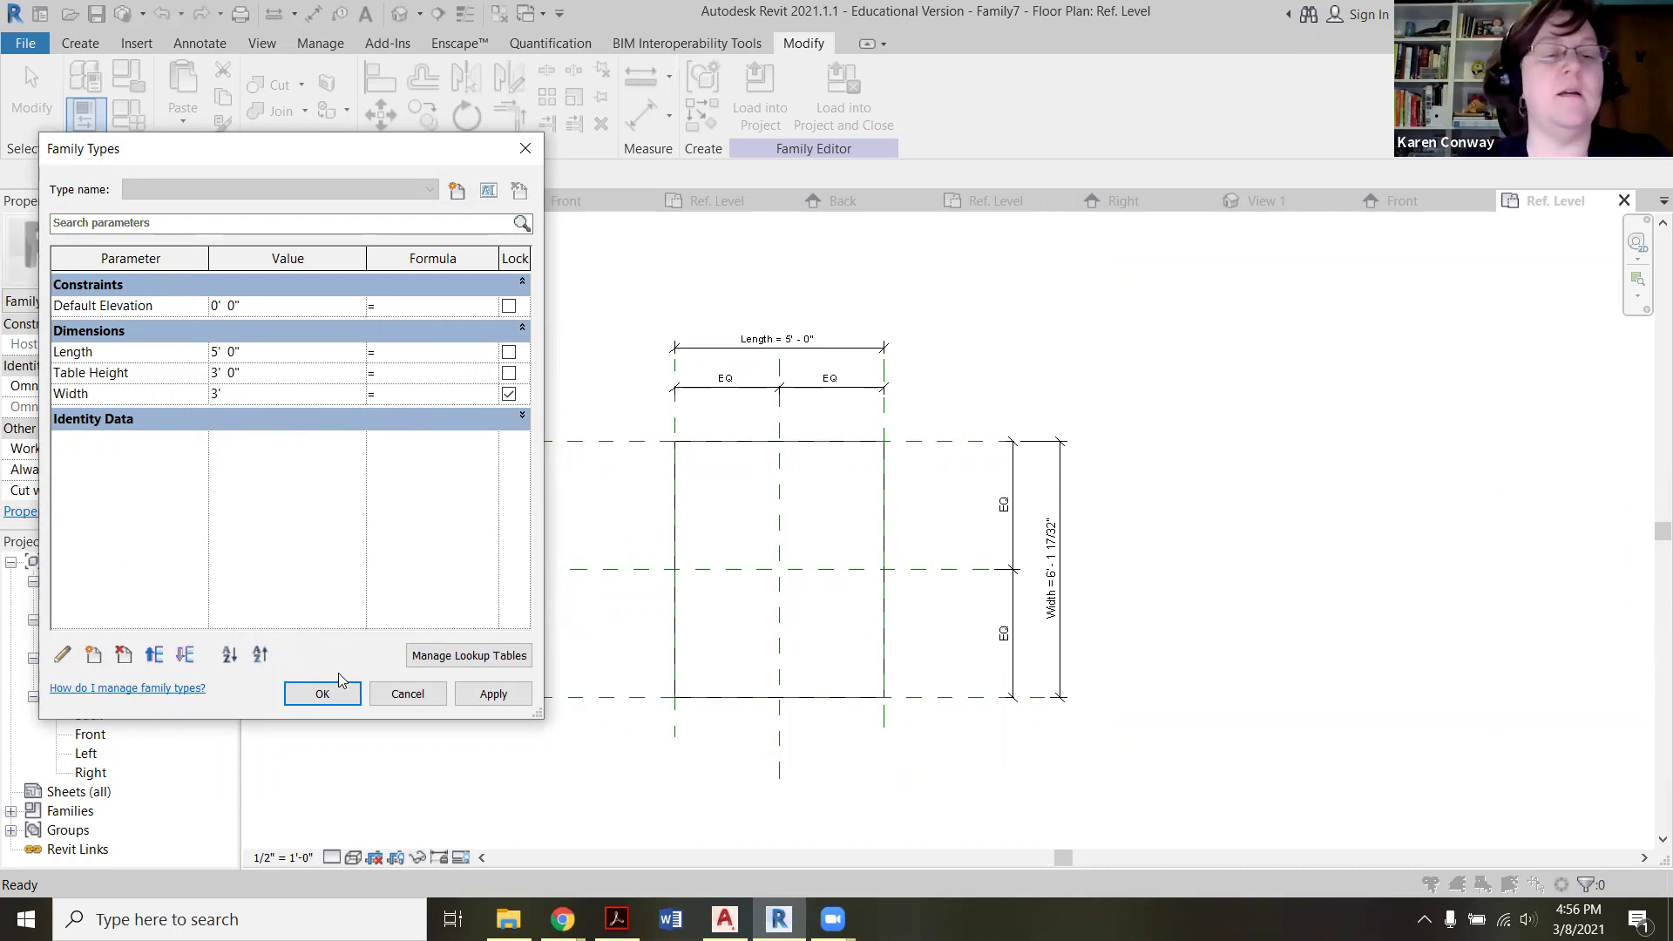
pyautogui.click(342, 693)
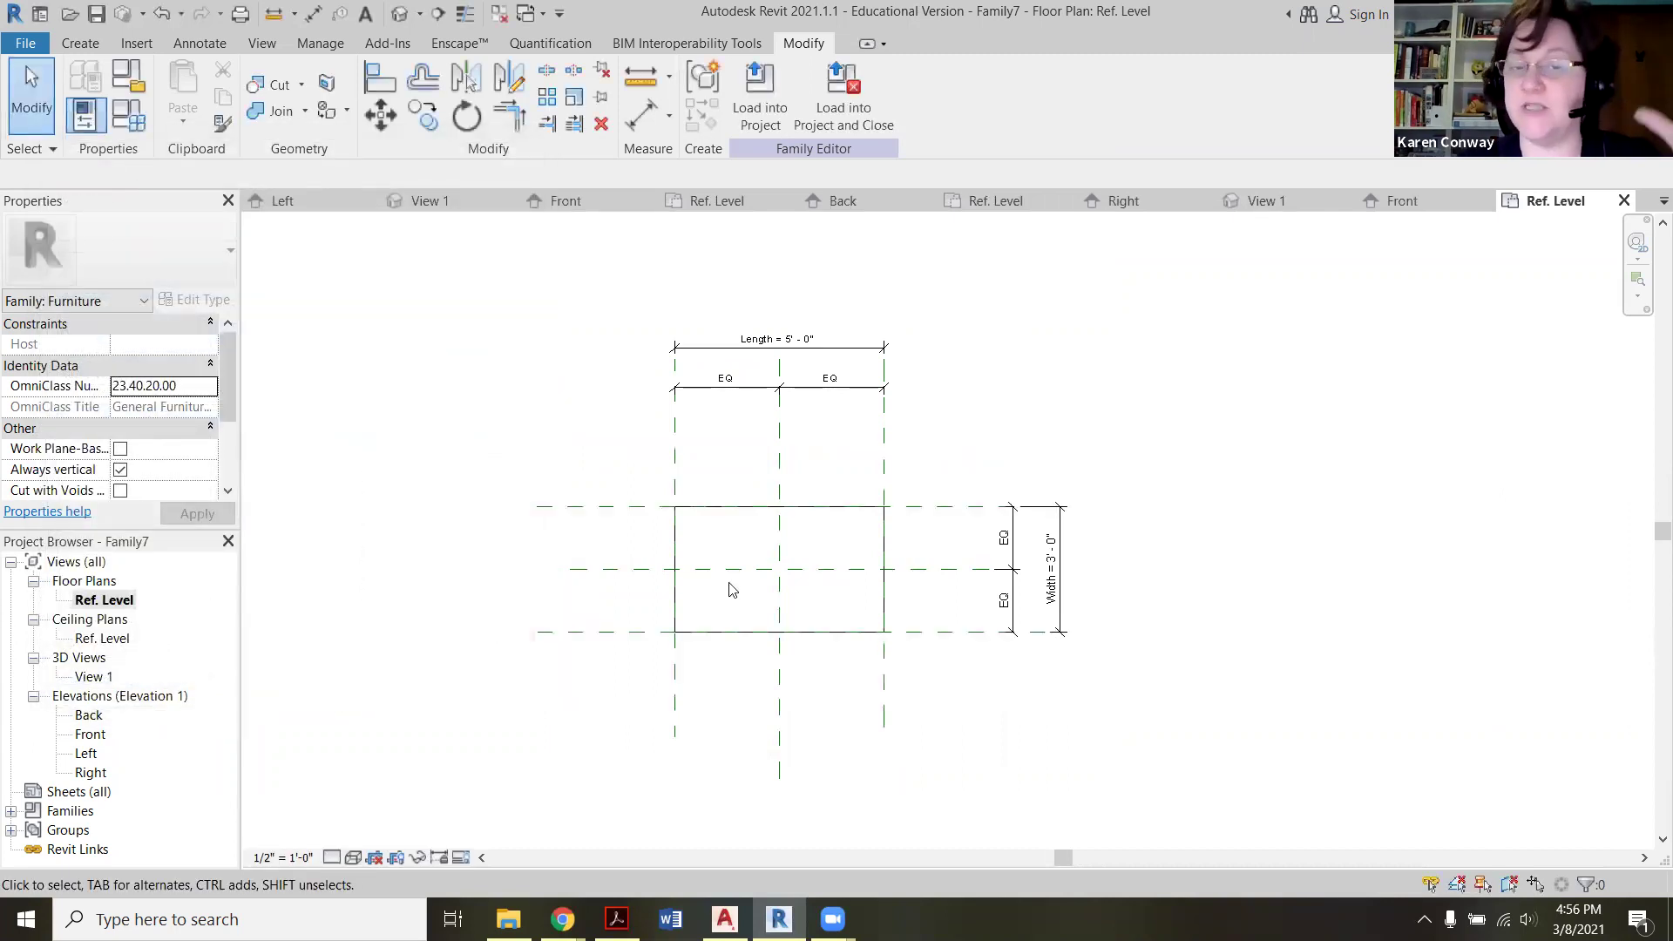
# Step: Open the Front elevation to view the table top at 3'-0" with its 0'-2" thickness
pyautogui.scroll(2, 756, 531)
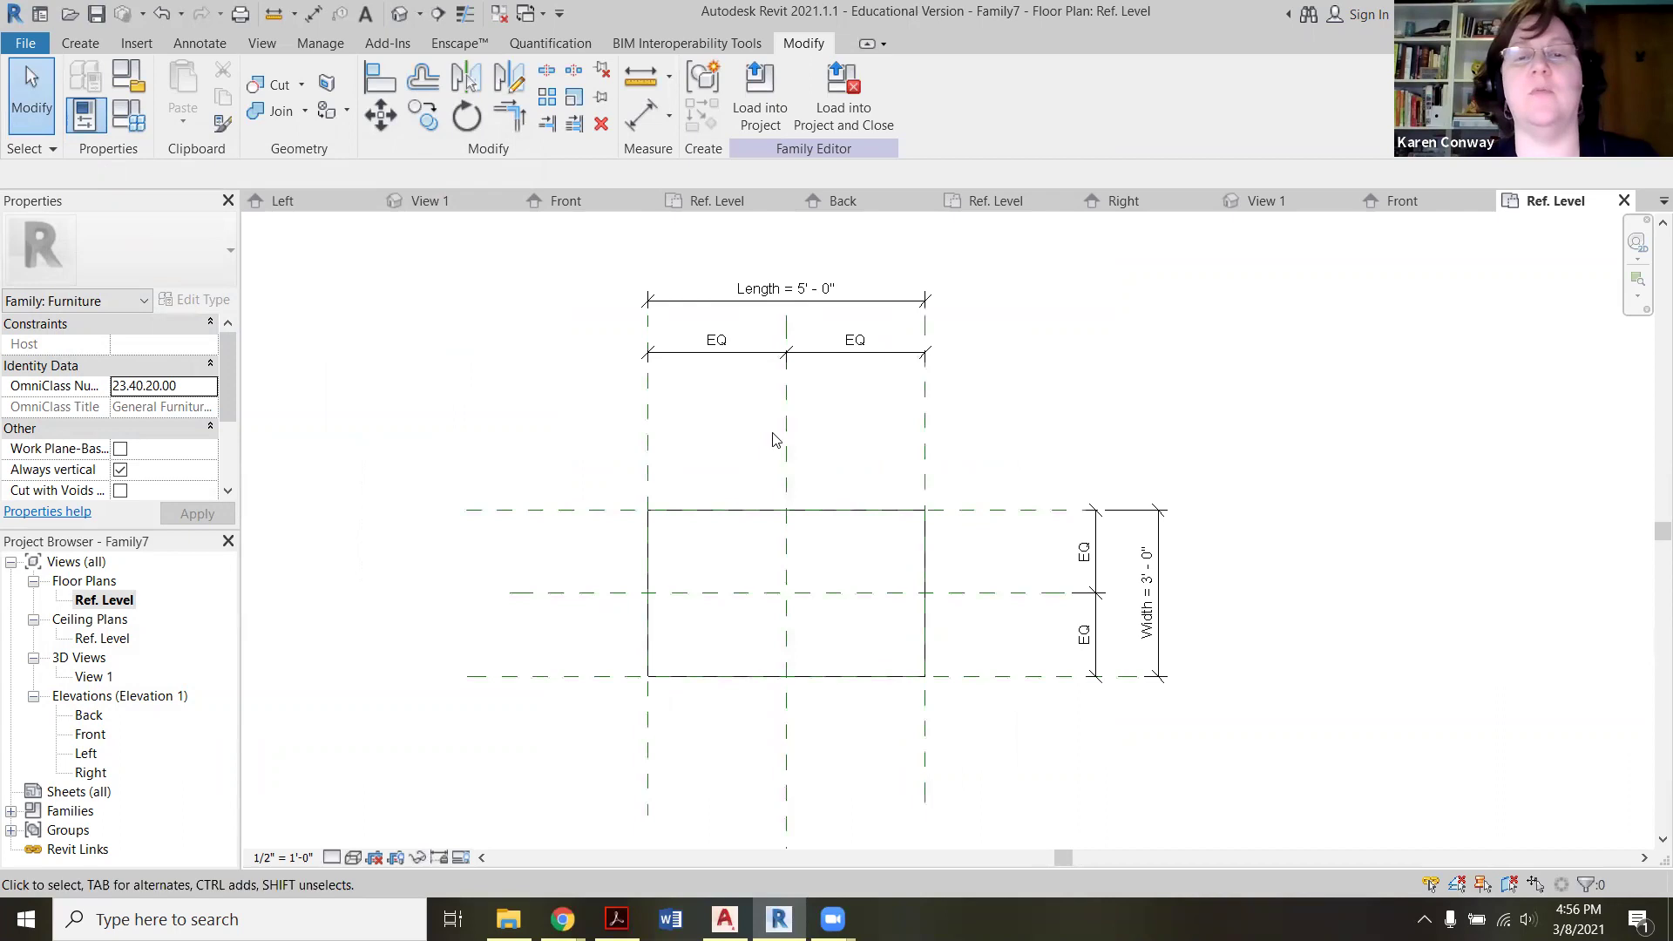
pyautogui.scroll(1, 886, 466)
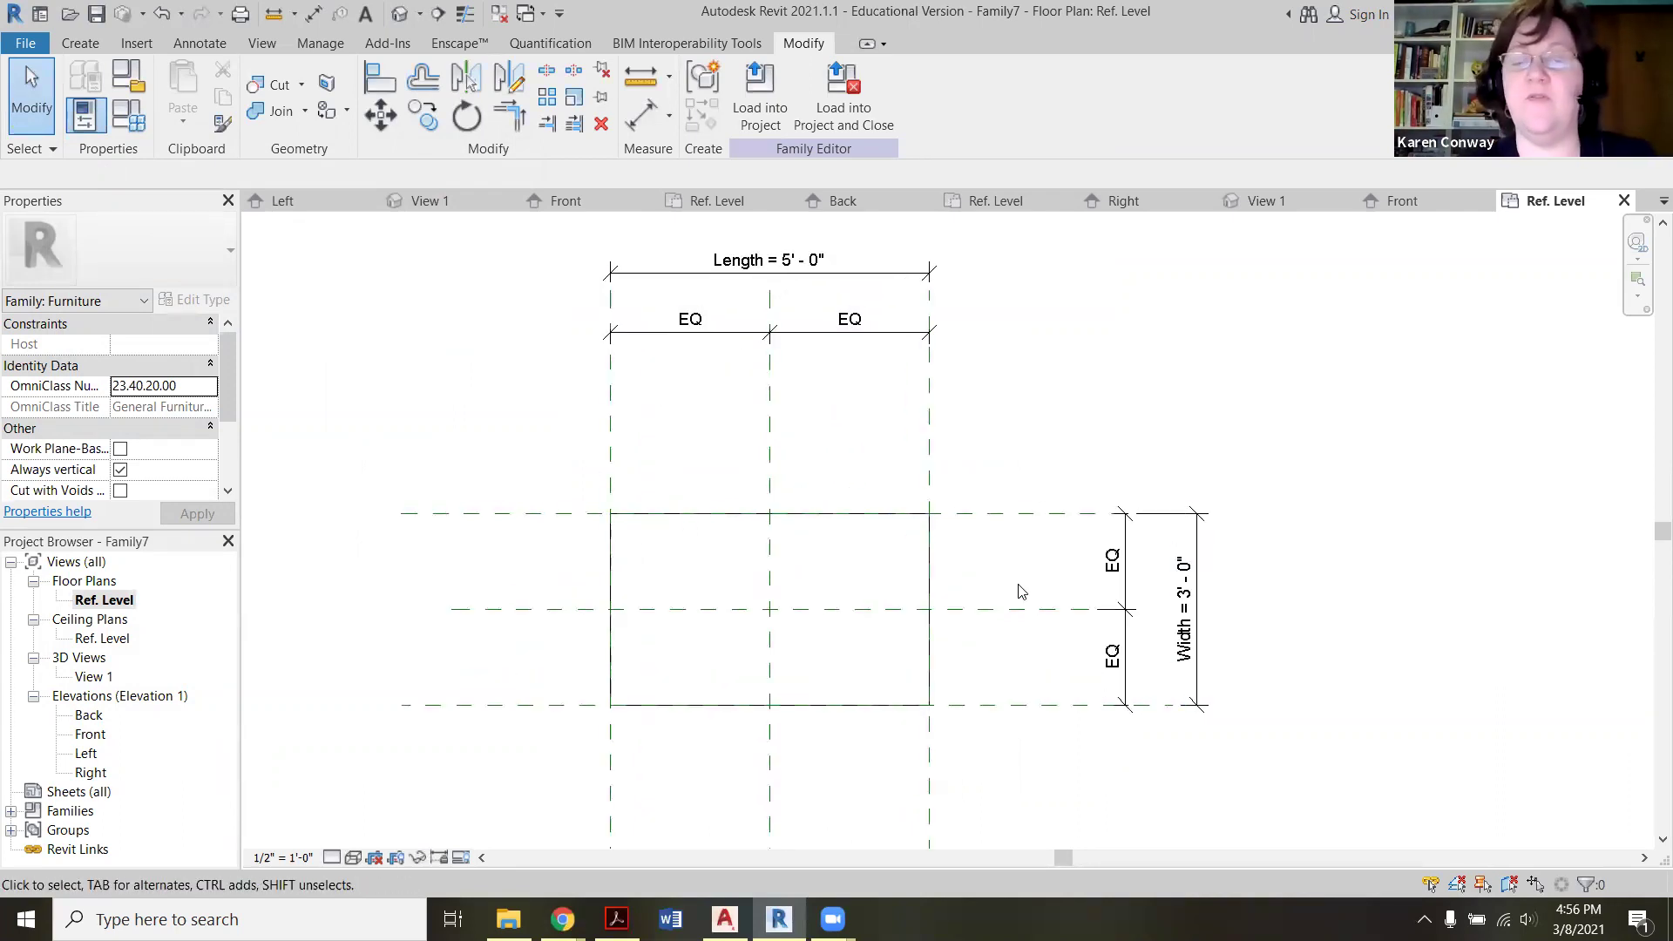
pyautogui.scroll(-1, 1002, 588)
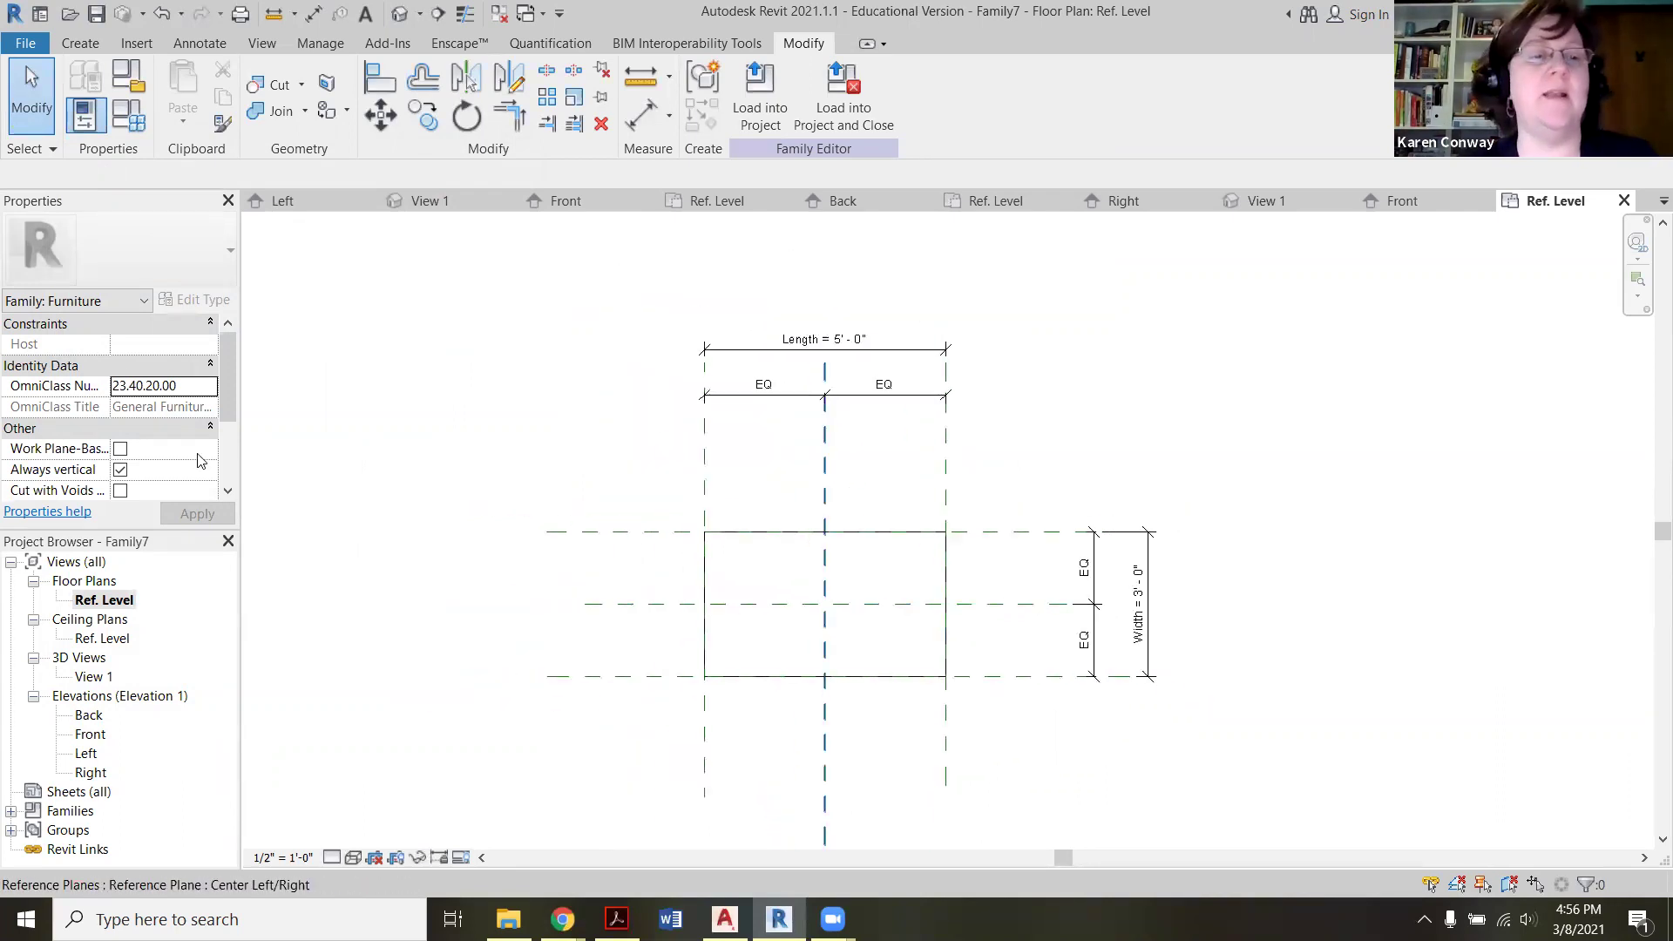
pyautogui.doubleClick(91, 734)
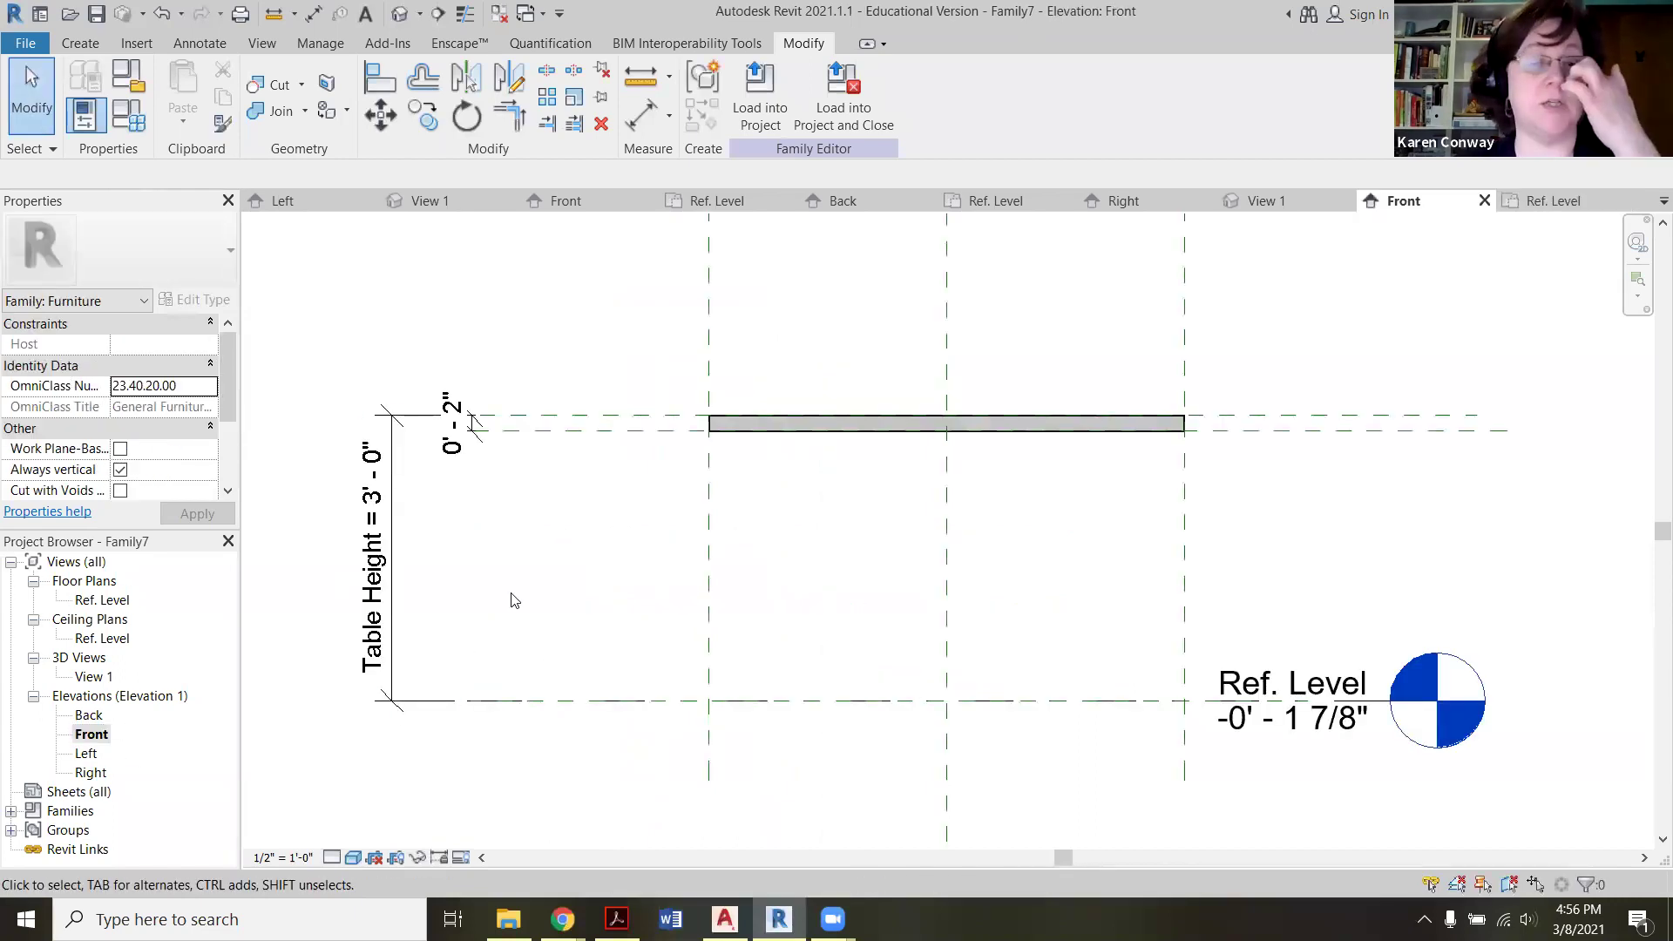
pyautogui.scroll(-1, 538, 591)
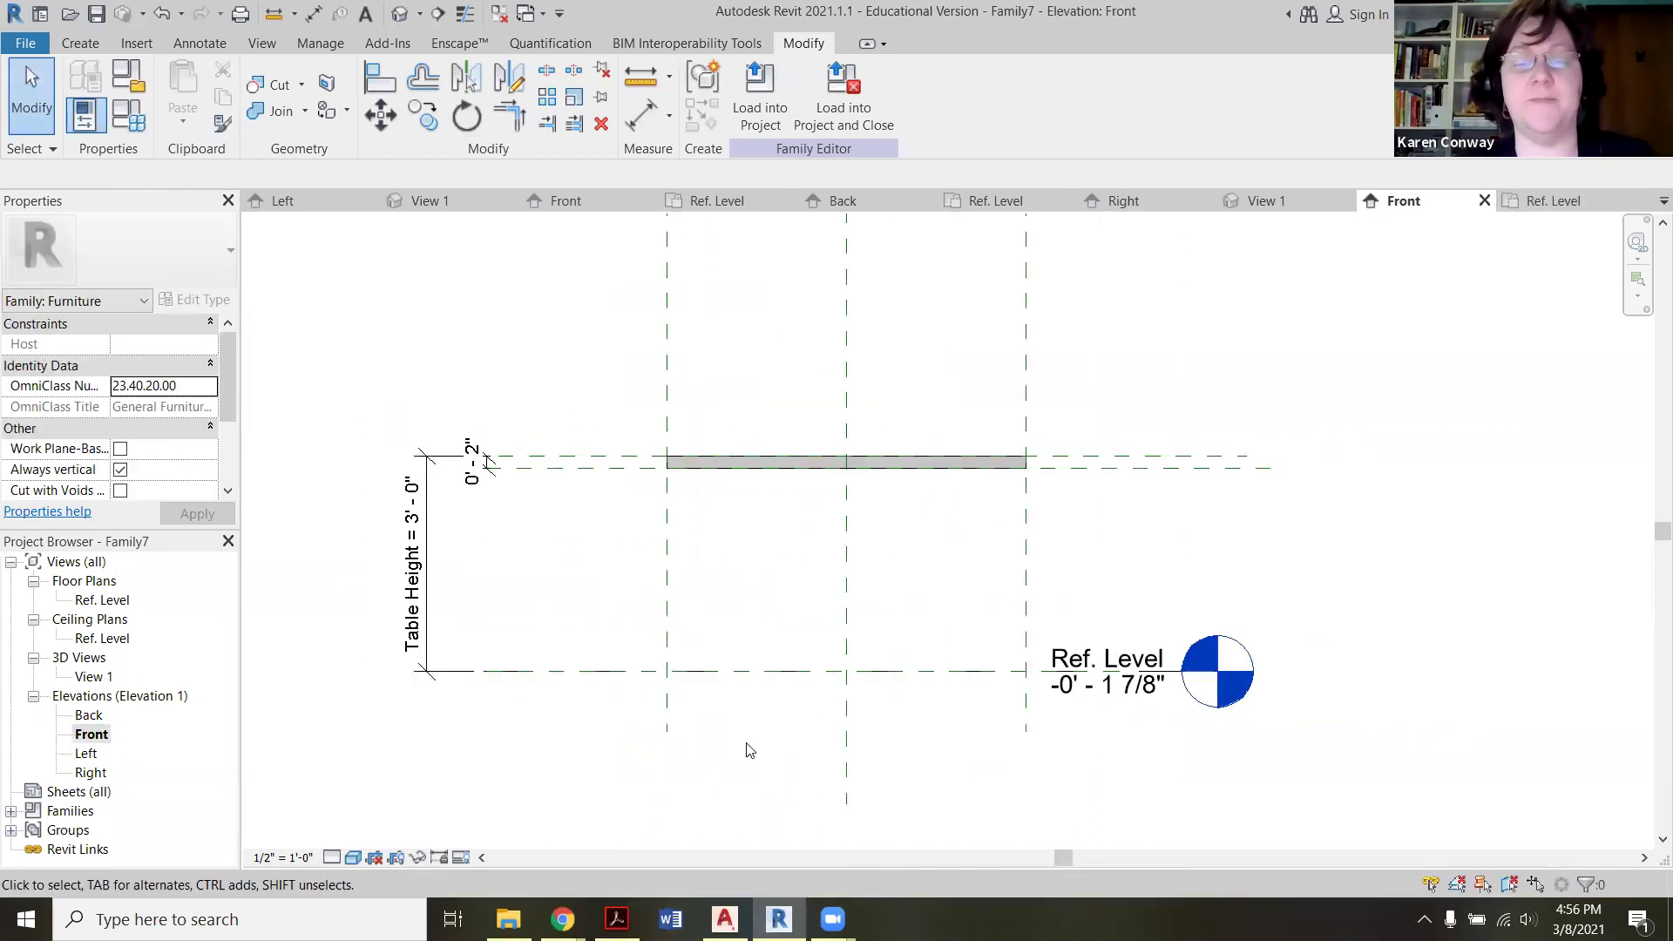